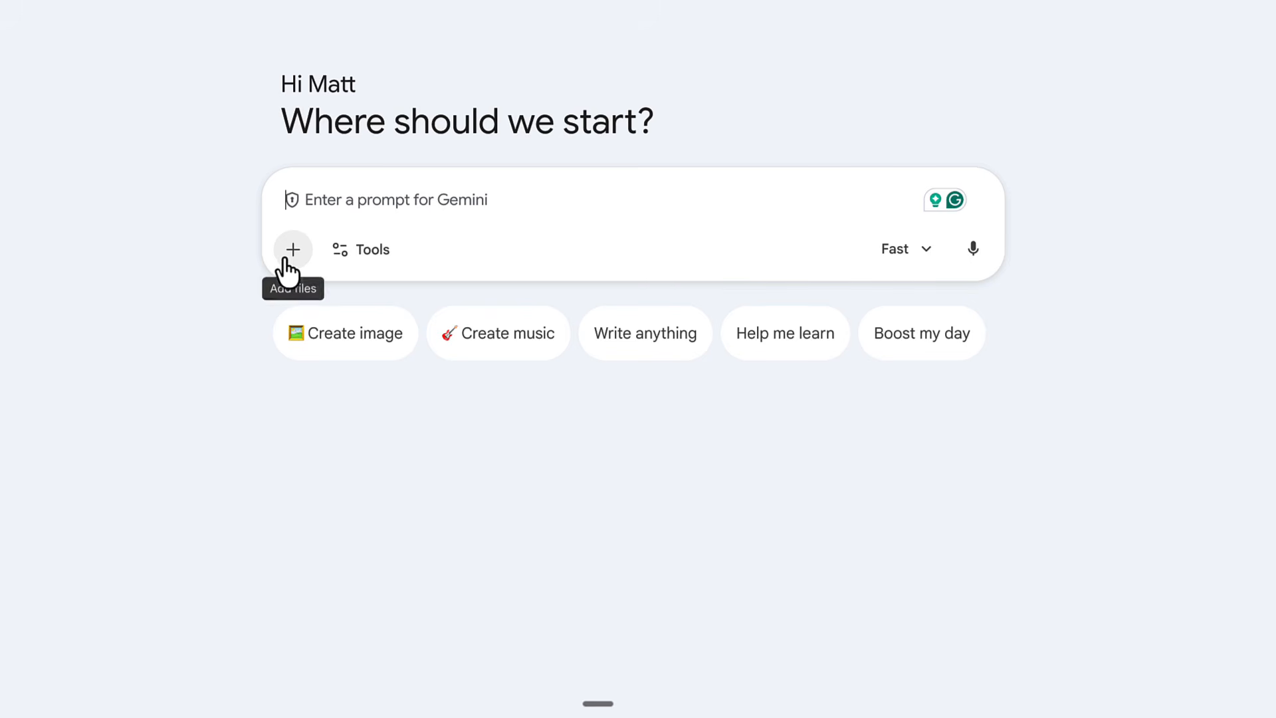
Attach the image "Screenshot 2026-03-27 at 9.08.42 AM" from the Desktop to the prompt.
click(288, 259)
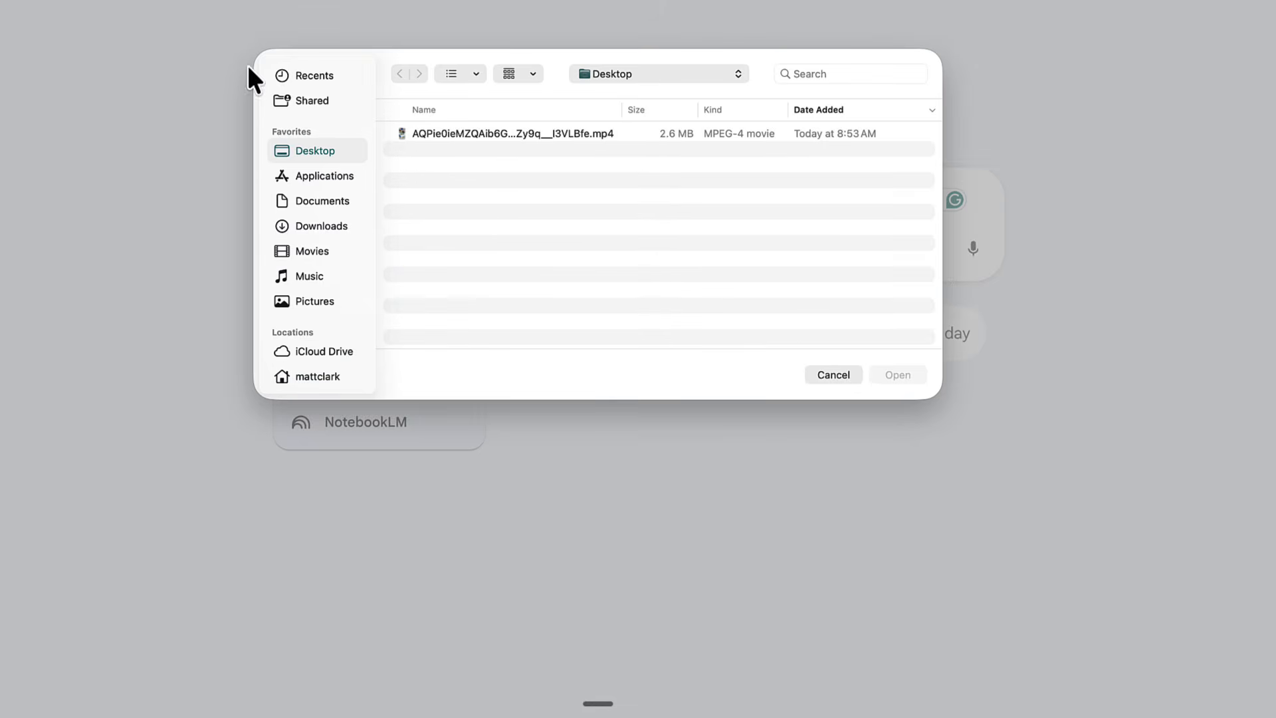
click(426, 134)
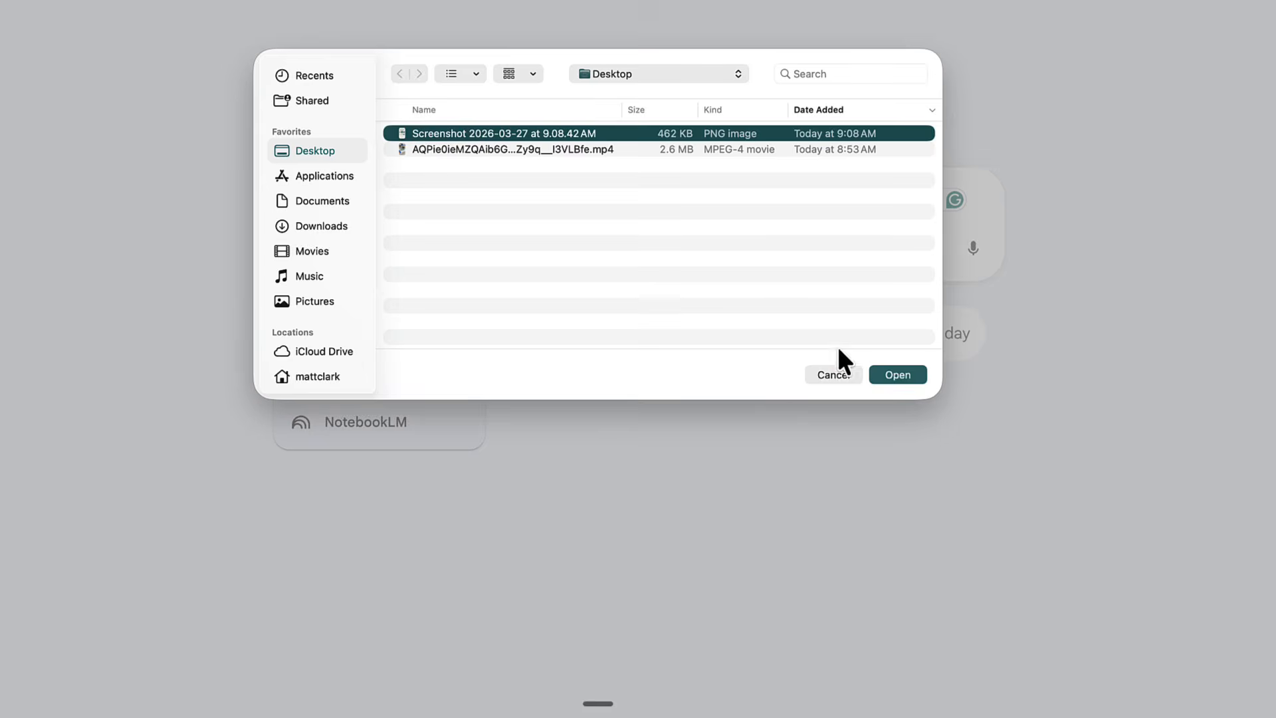
click(900, 375)
text(Cr)
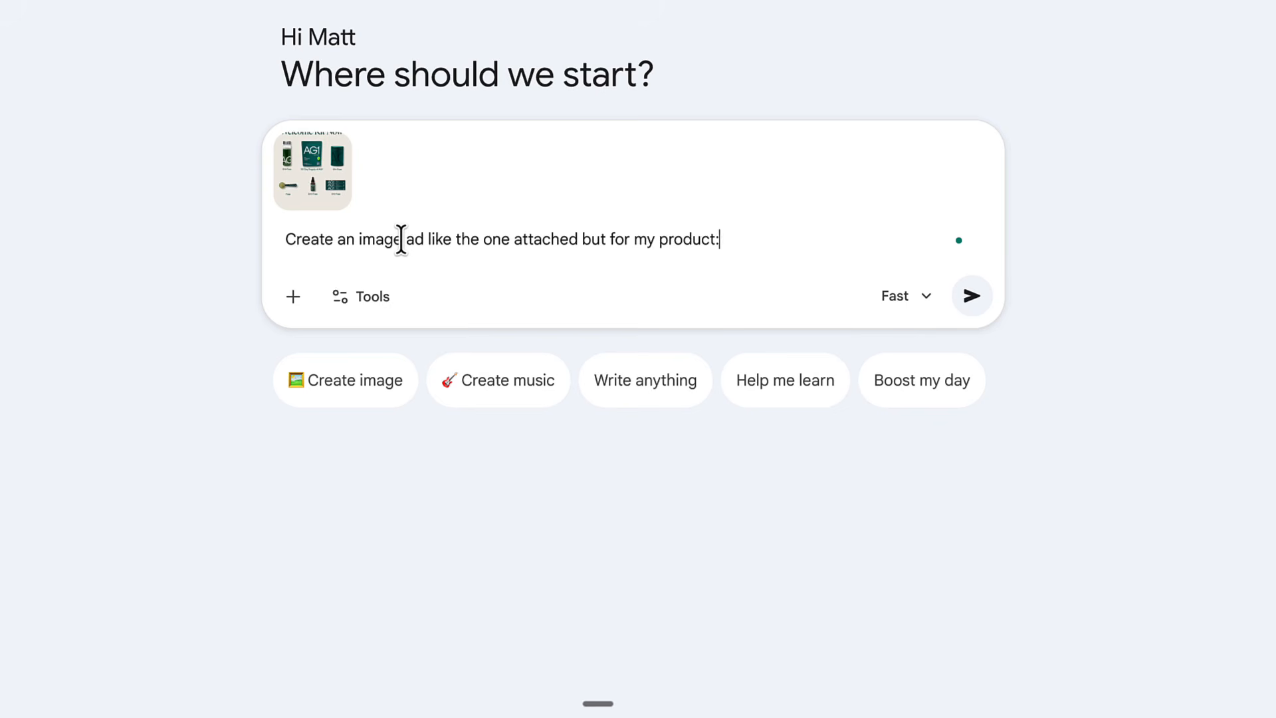
key(shift+Return)
text(https://lifeboostcoffee.com/products/medium-roast)
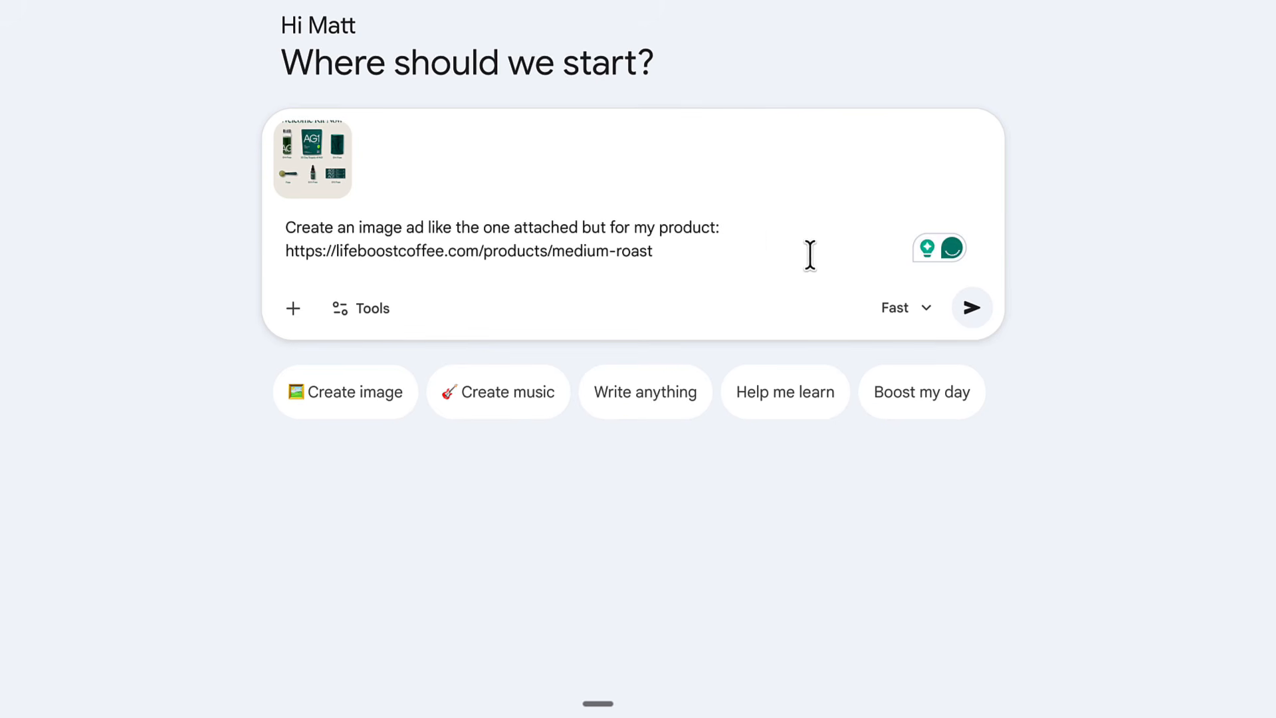
click(972, 309)
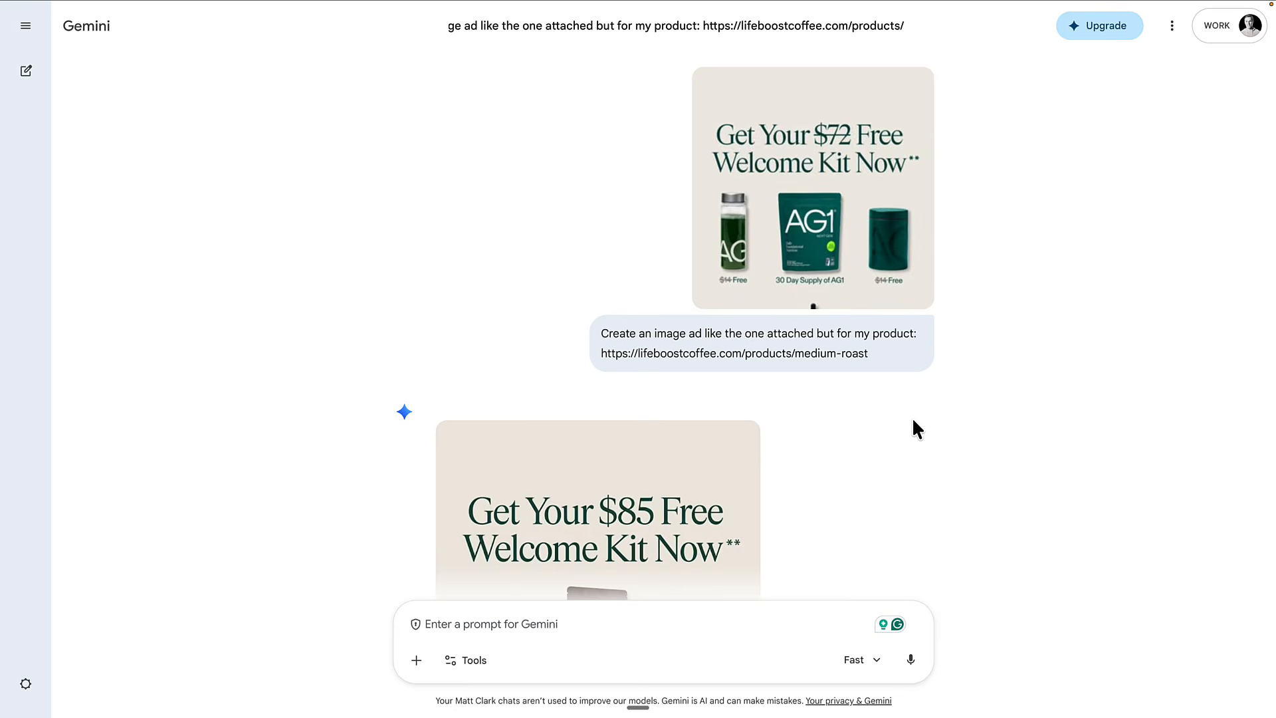
scroll(913, 421, down, 3)
scroll(913, 422, down, 3)
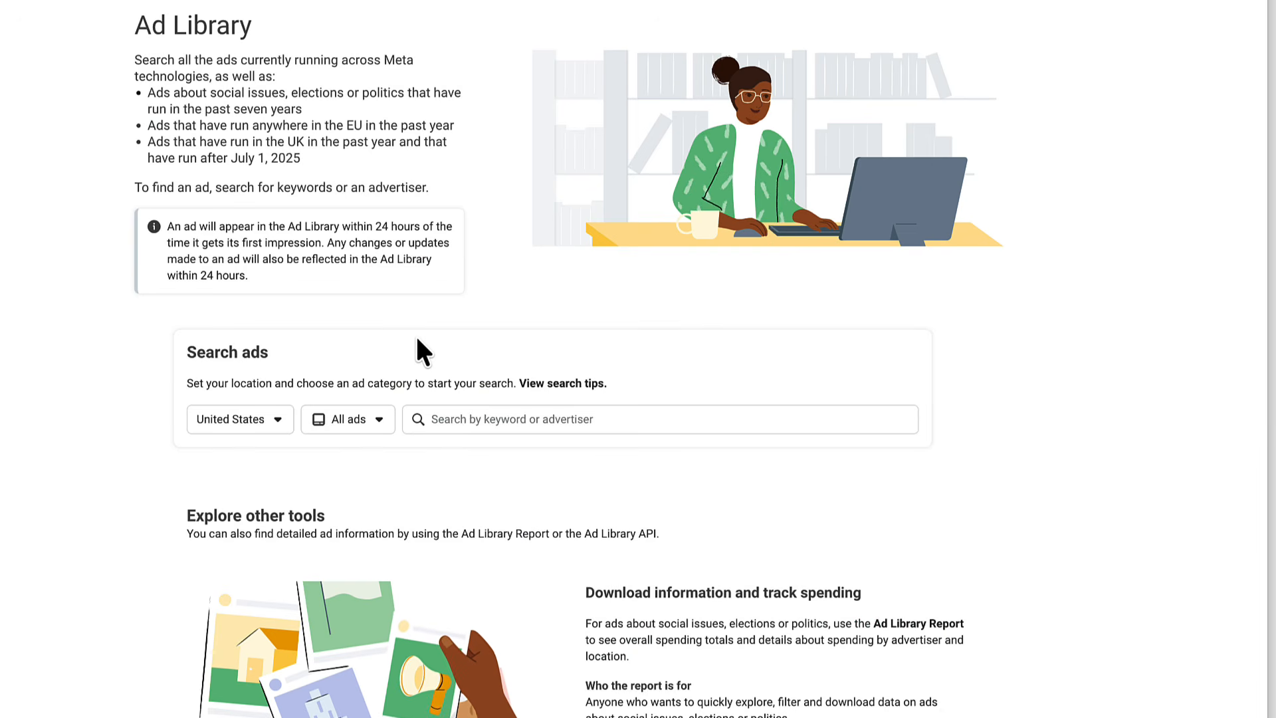
Switch to the Meta Ad Library, search for the advertiser AG1 by Athletic Greens and browse its active ads.
click(474, 418)
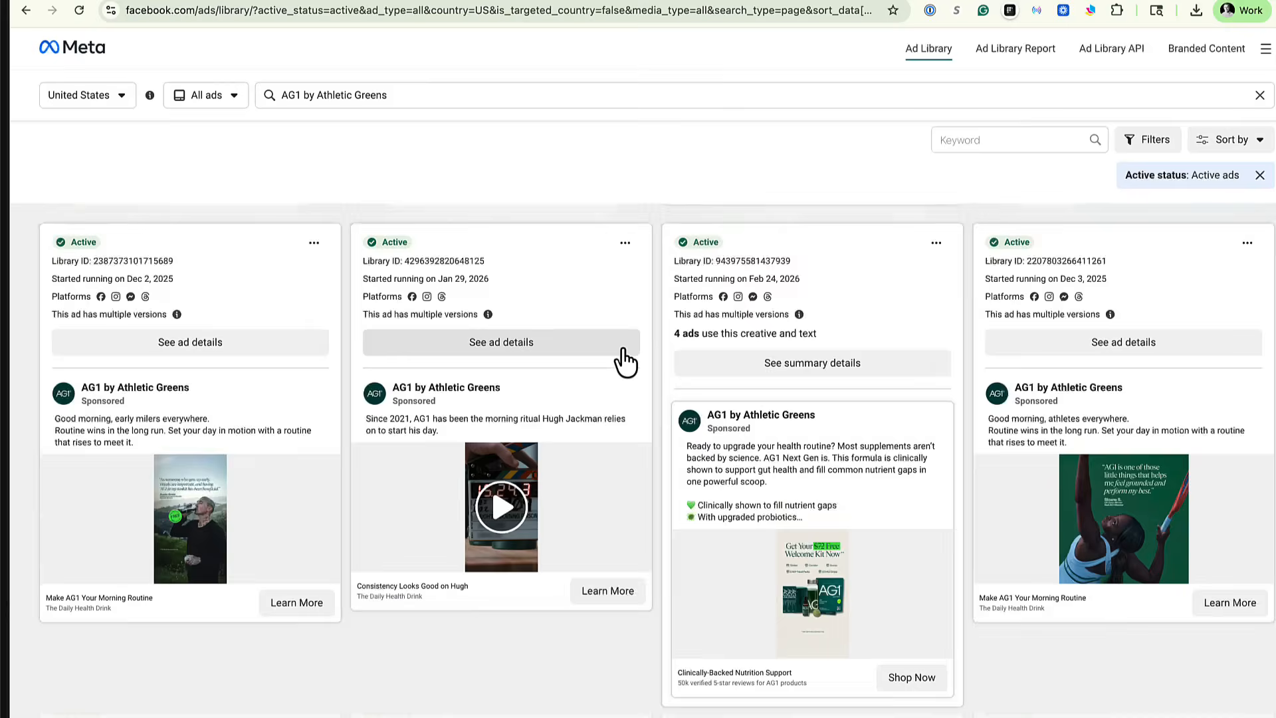
scroll(622, 360, down, 9)
scroll(624, 359, down, 10)
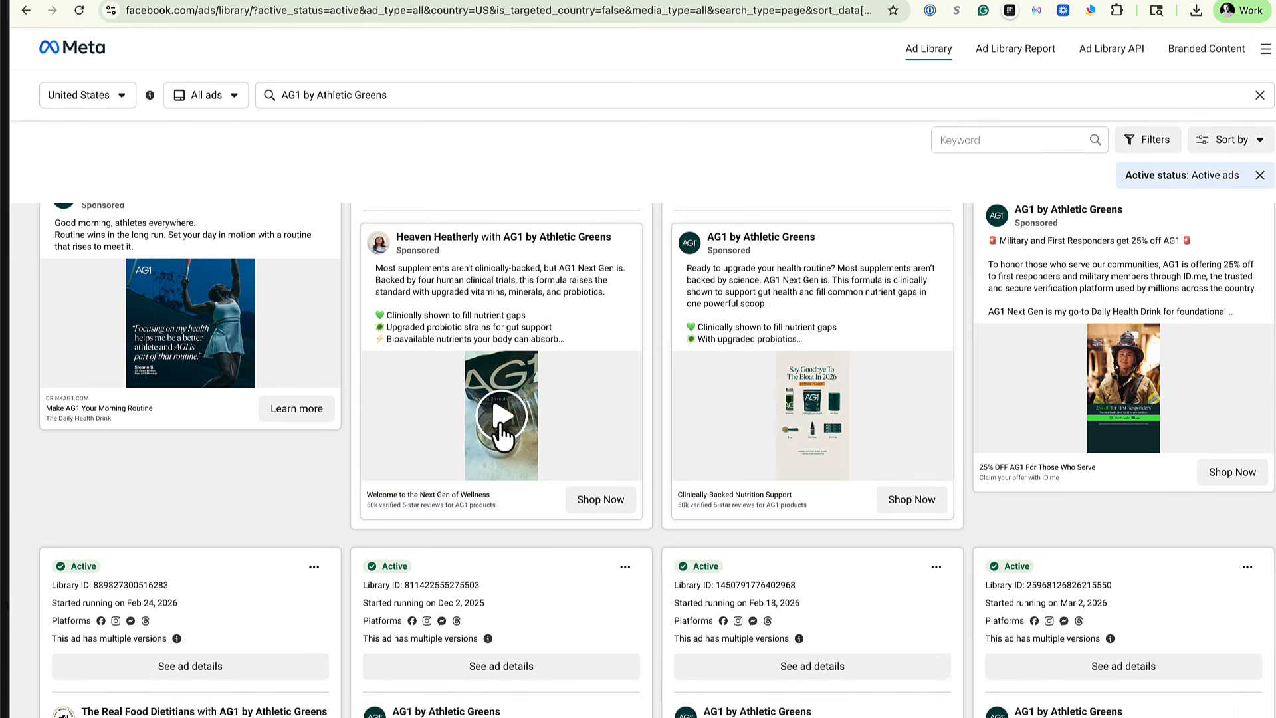
Play the "Welcome to the Next Gen of Wellness" video ad and inspect its page element.
click(501, 401)
right_click(497, 386)
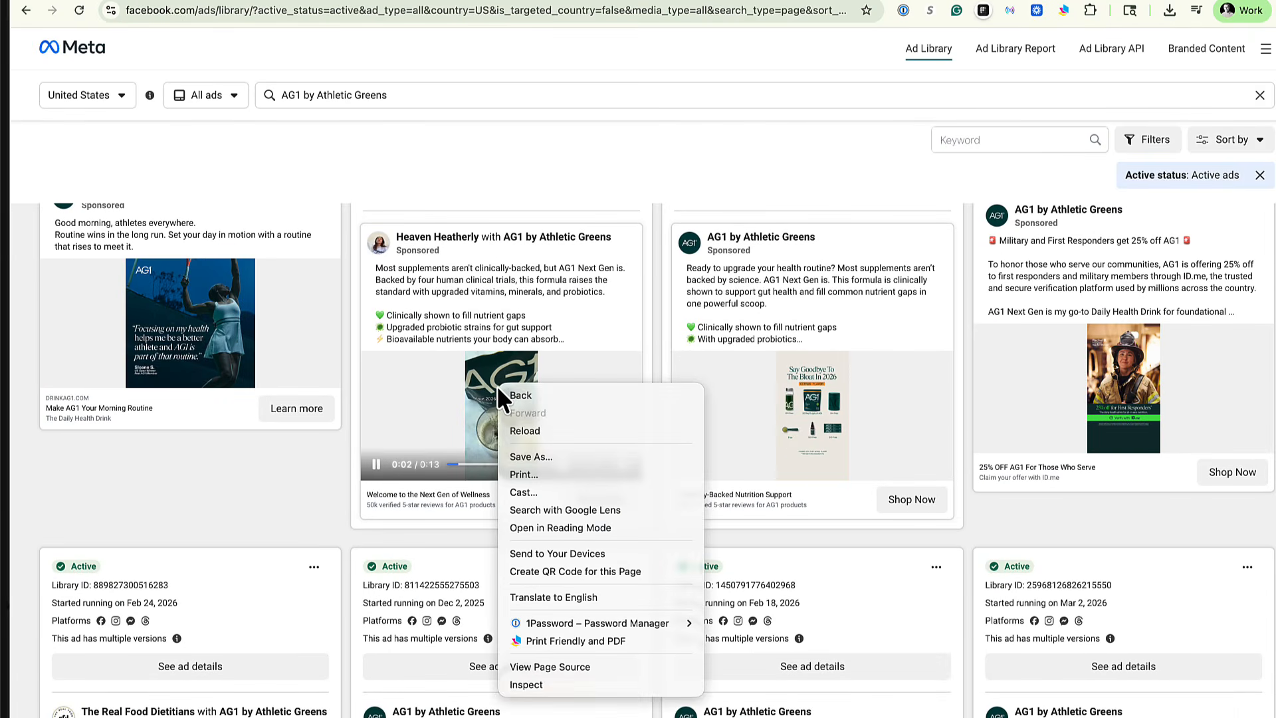
click(524, 685)
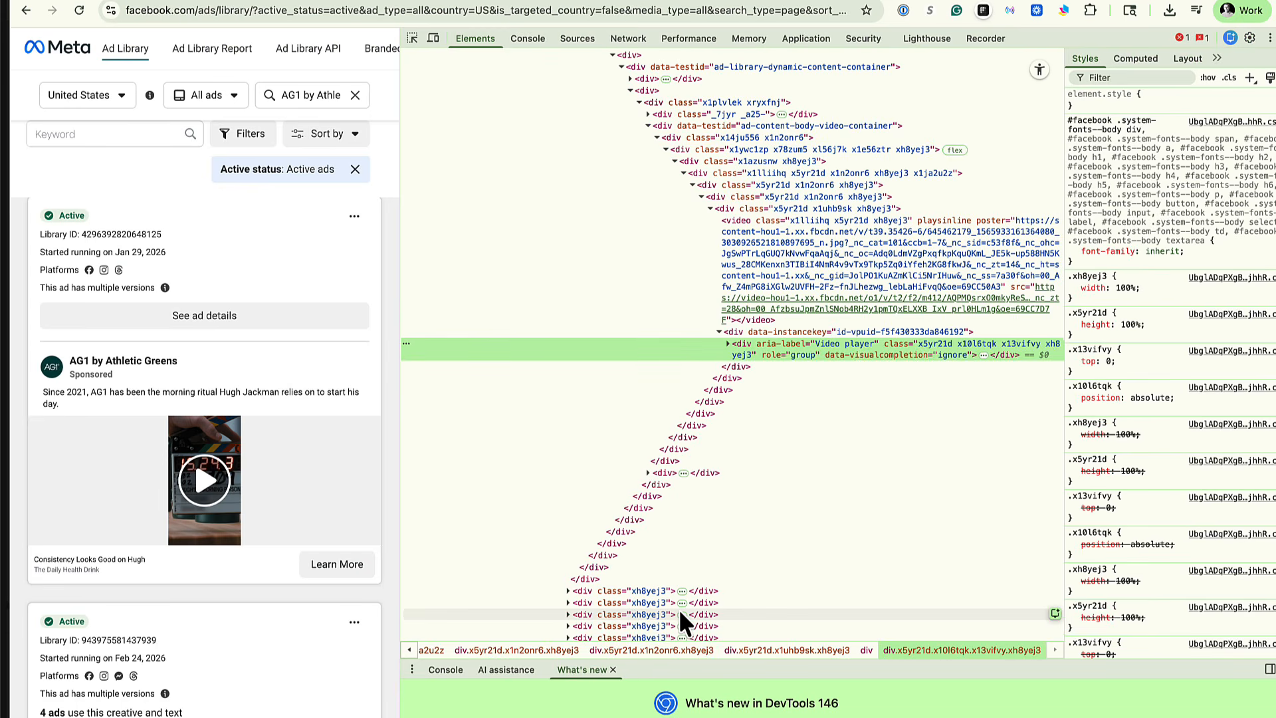
Find ".mp4" in the page's code and go through the matches to the video element of the "Welcome to the Next Gen of Wellness" ad.
key(super+f)
text(.mp4)
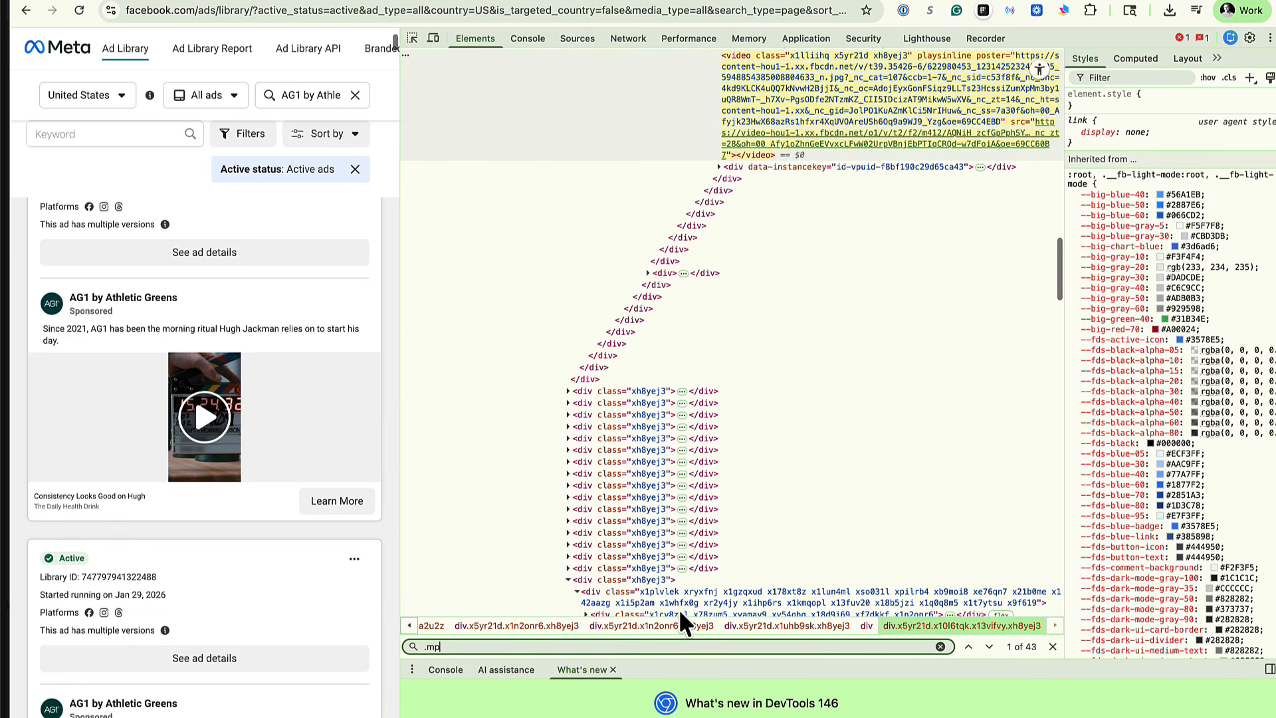
click(988, 647)
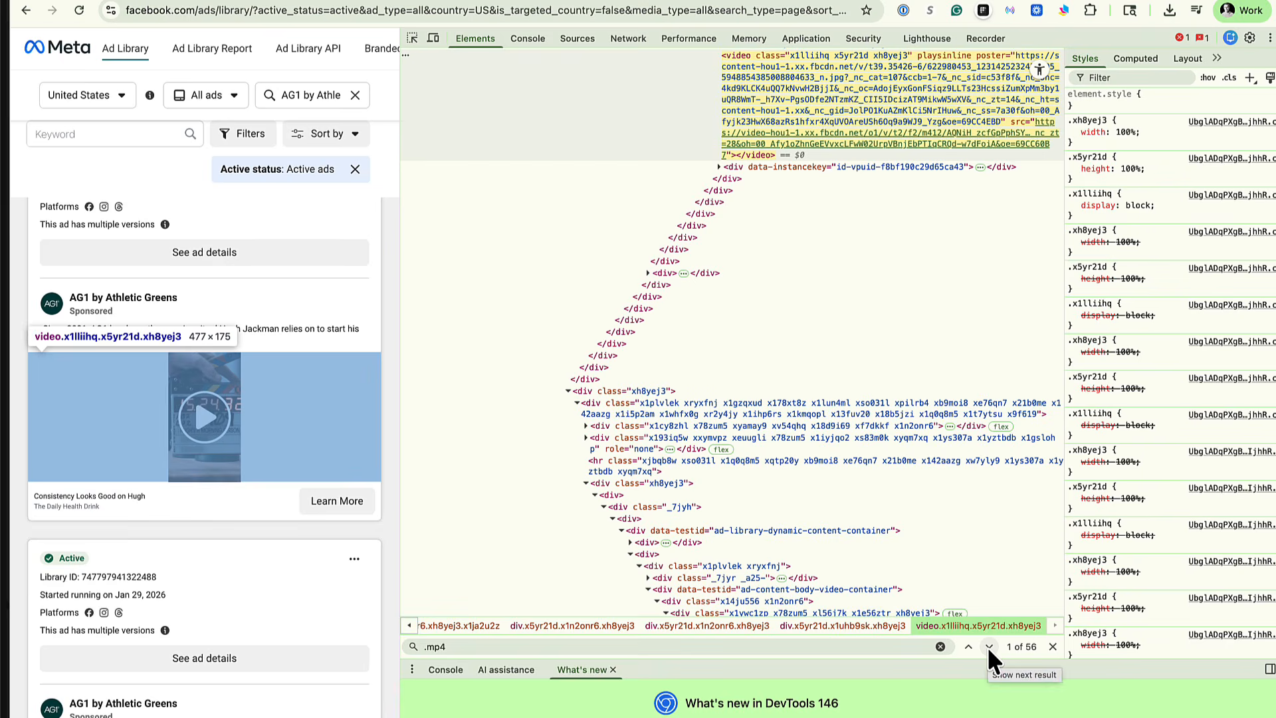
click(988, 647)
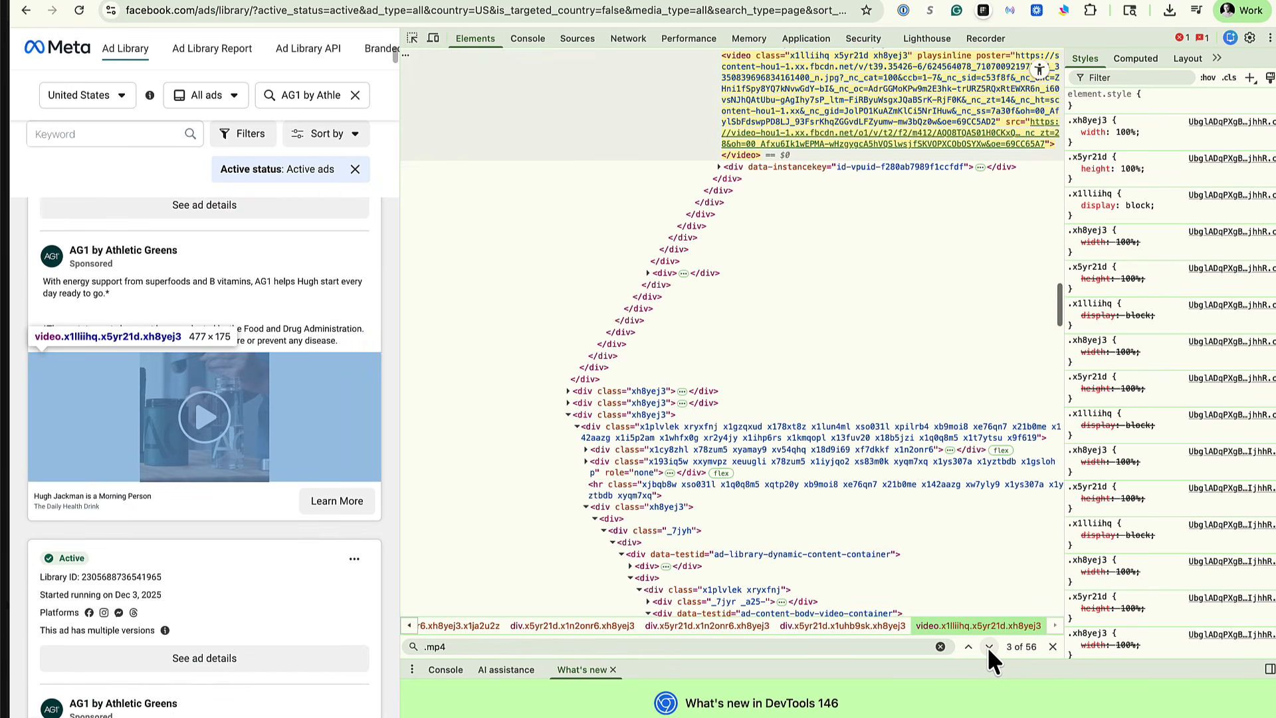
click(988, 646)
click(989, 646)
click(988, 647)
click(988, 646)
click(988, 647)
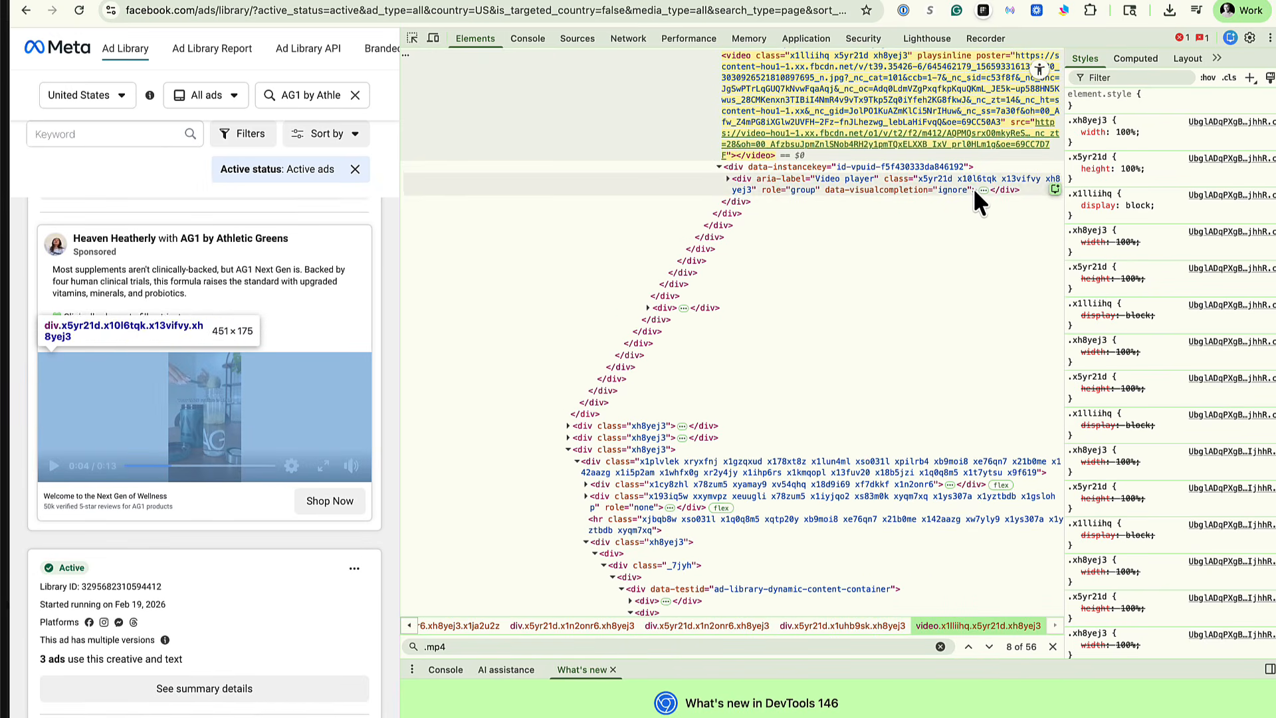
Open the ad's video source link in a new tab and download the video to the Desktop.
right_click(861, 137)
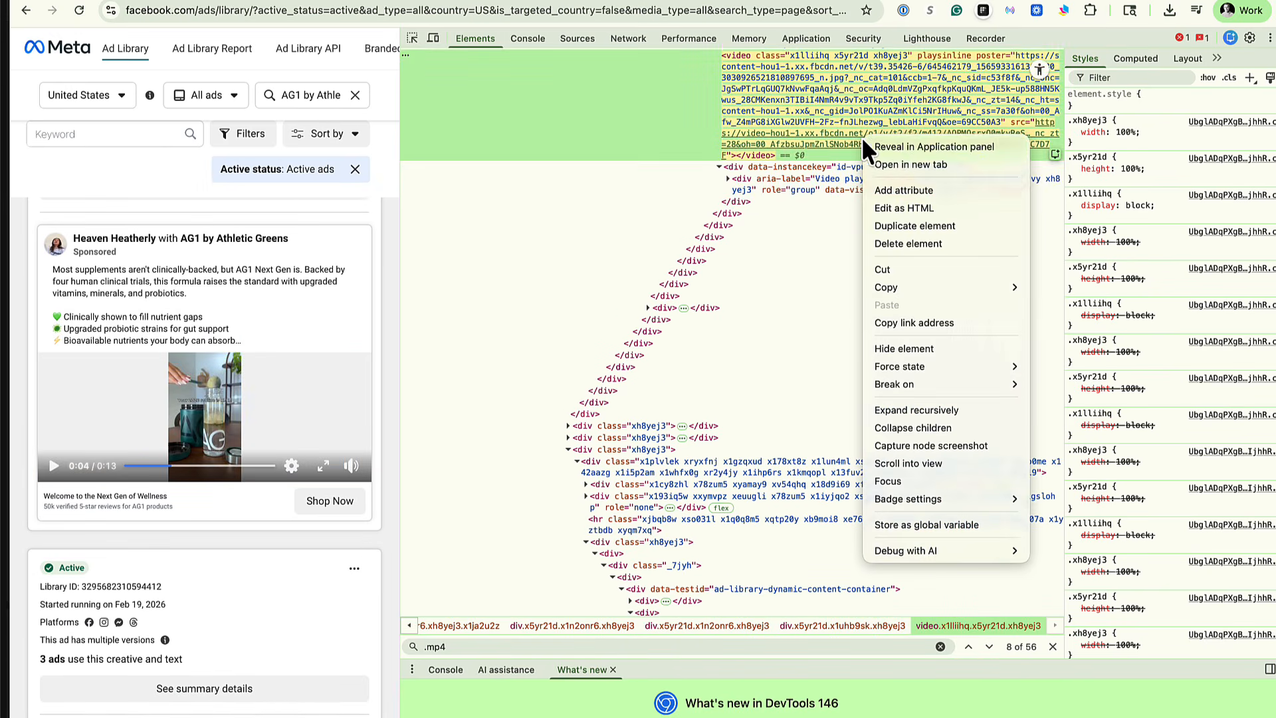
click(908, 165)
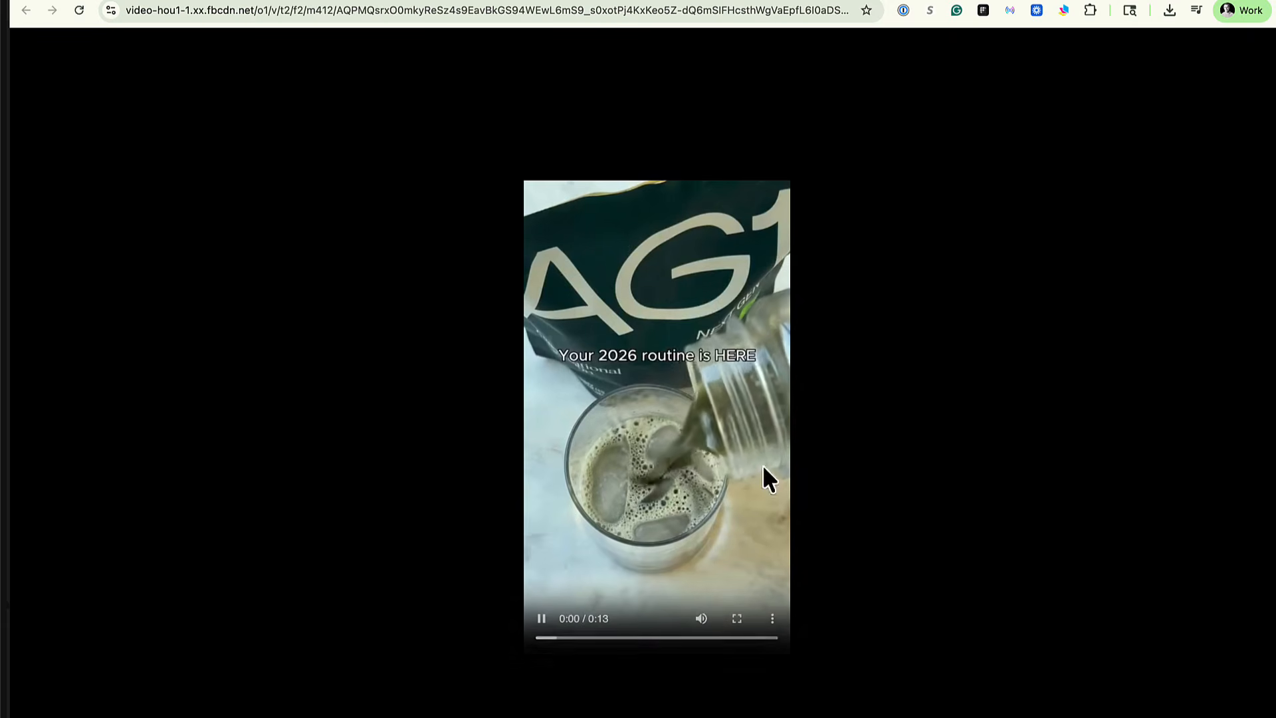
click(772, 618)
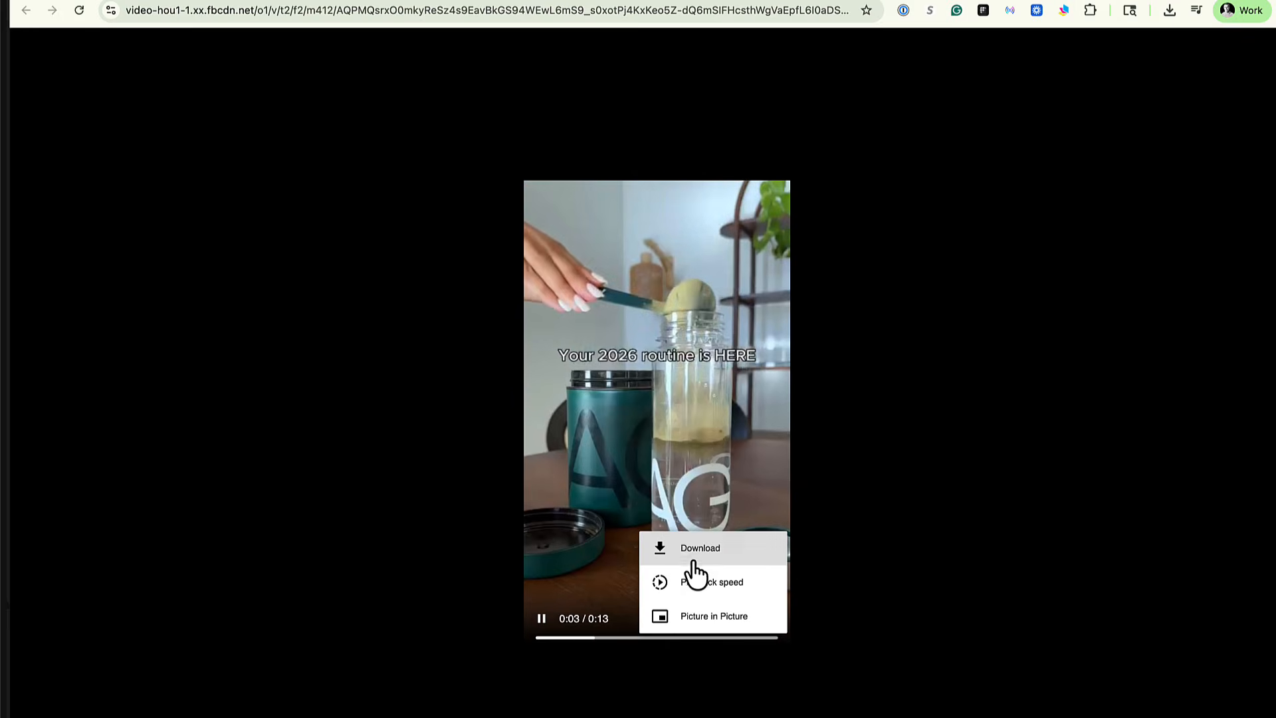
click(699, 561)
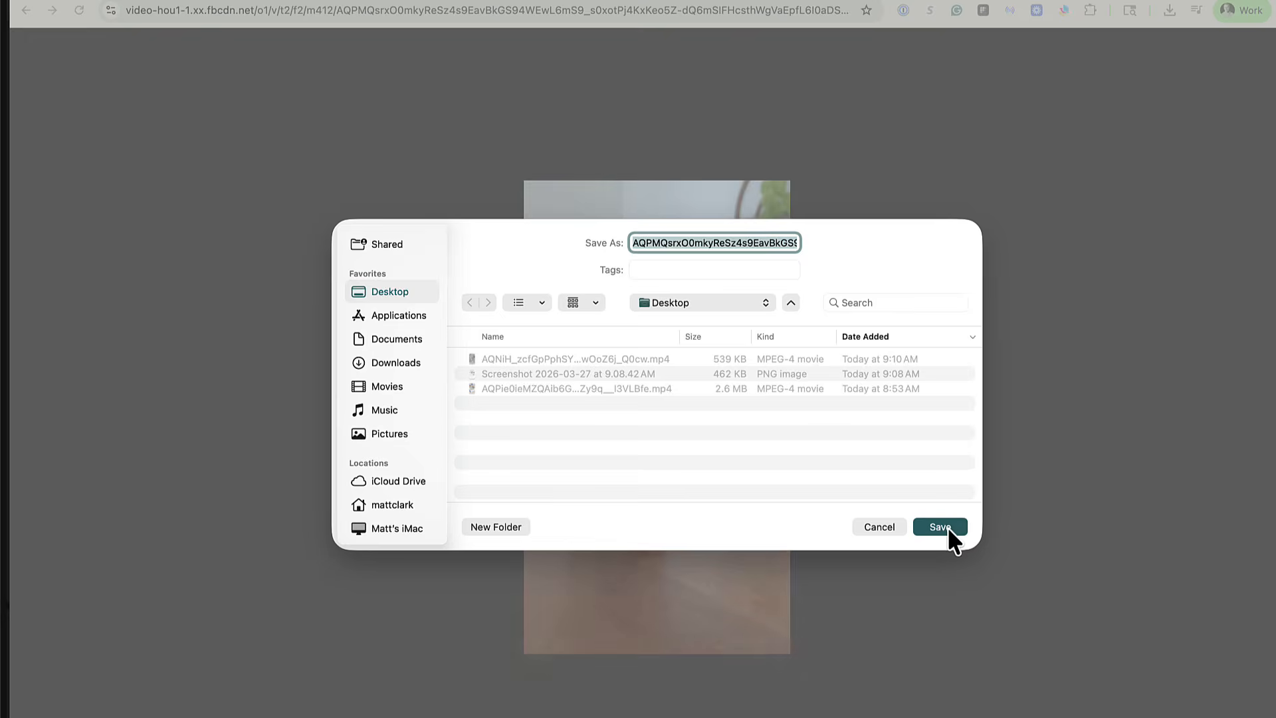
click(947, 526)
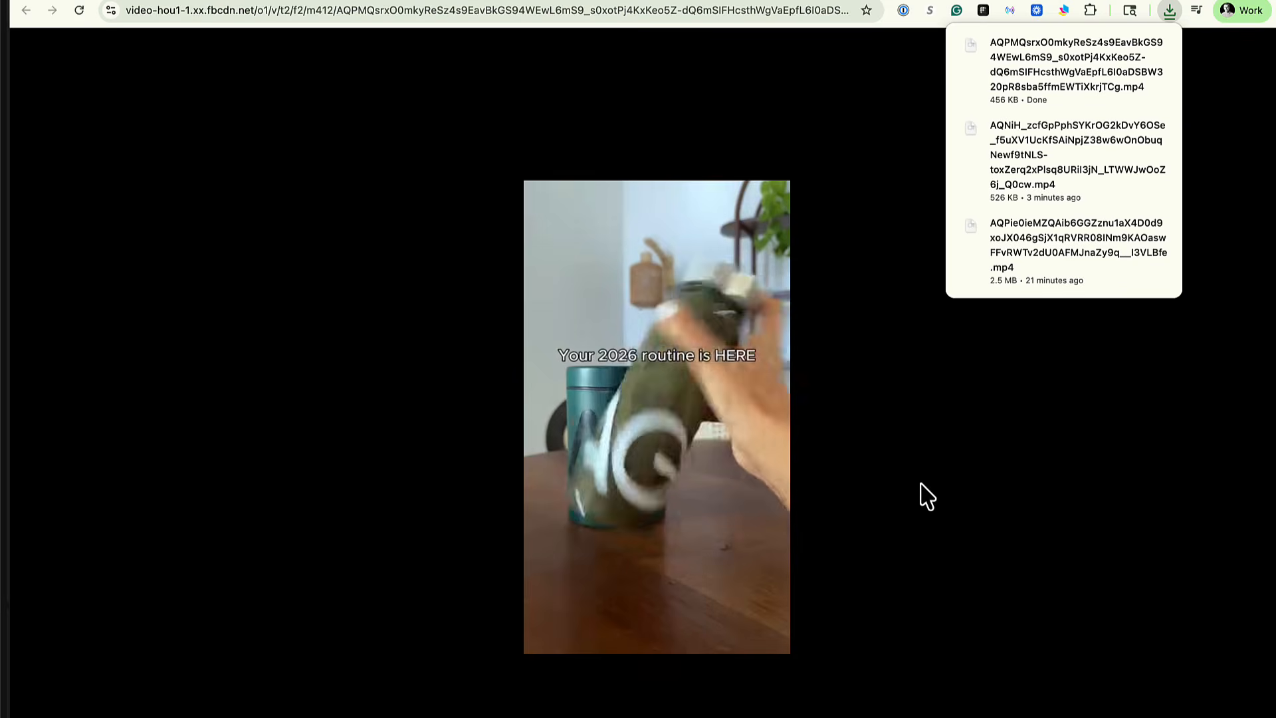
Switch to Gemini and attach the newly downloaded ad video from the Desktop to the storyboard prompt.
click(318, 1)
click(369, 508)
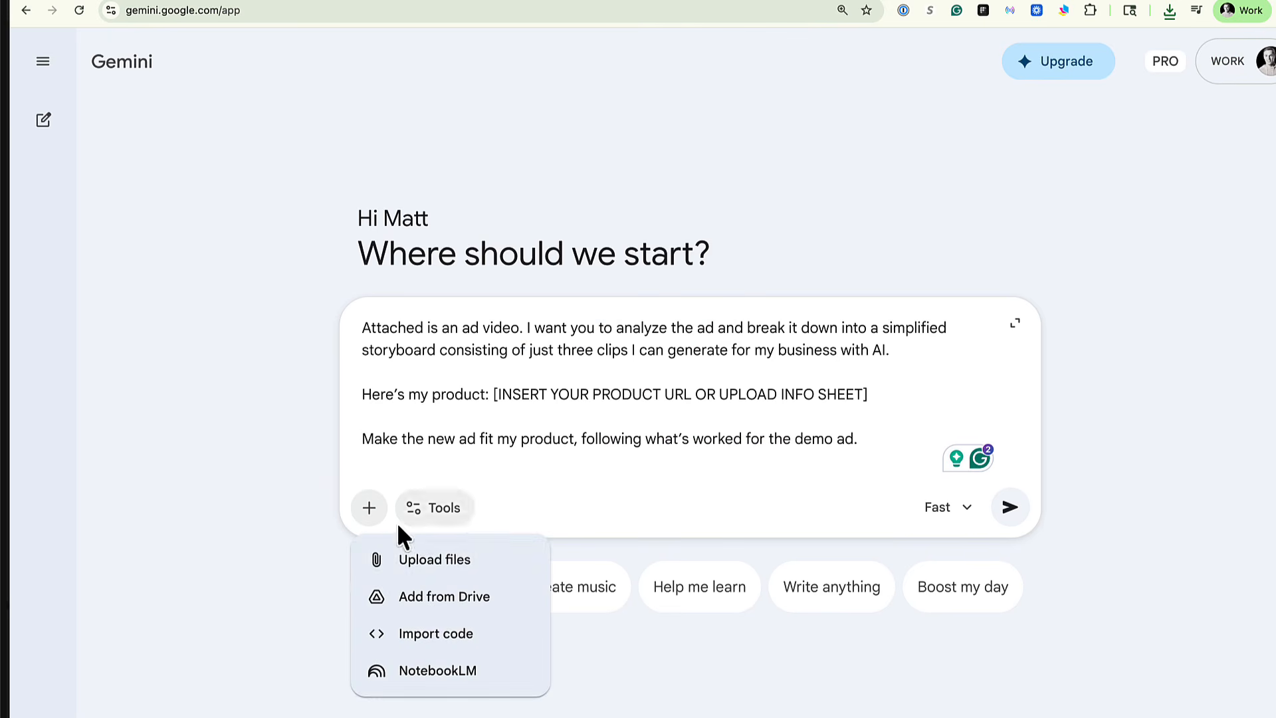
click(429, 566)
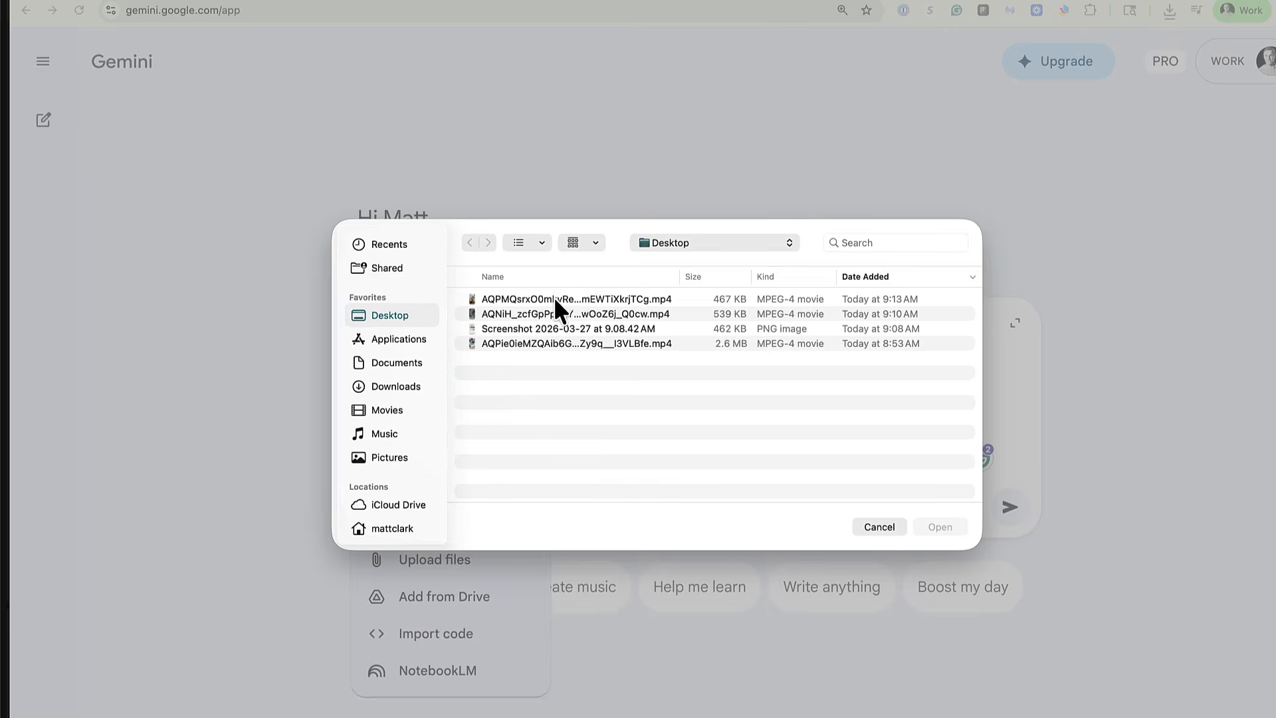
click(553, 298)
click(940, 526)
scroll(689, 370, down, 5)
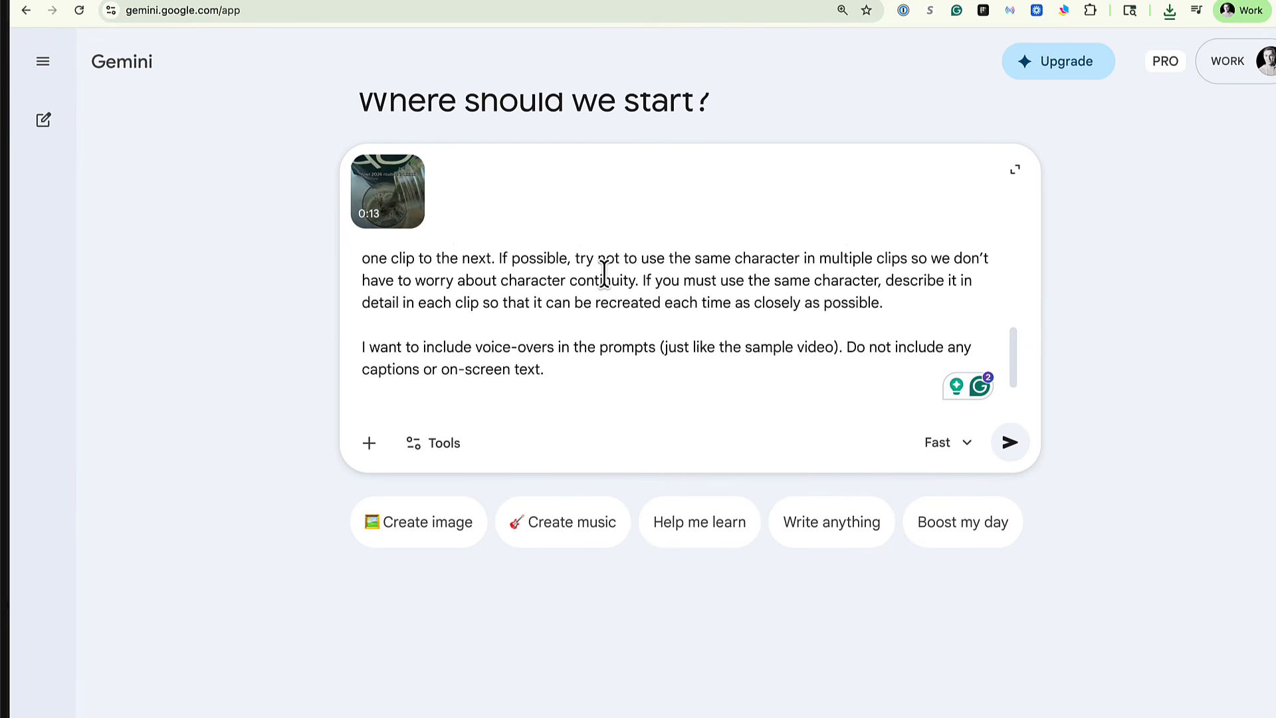
scroll(604, 273, up, 5)
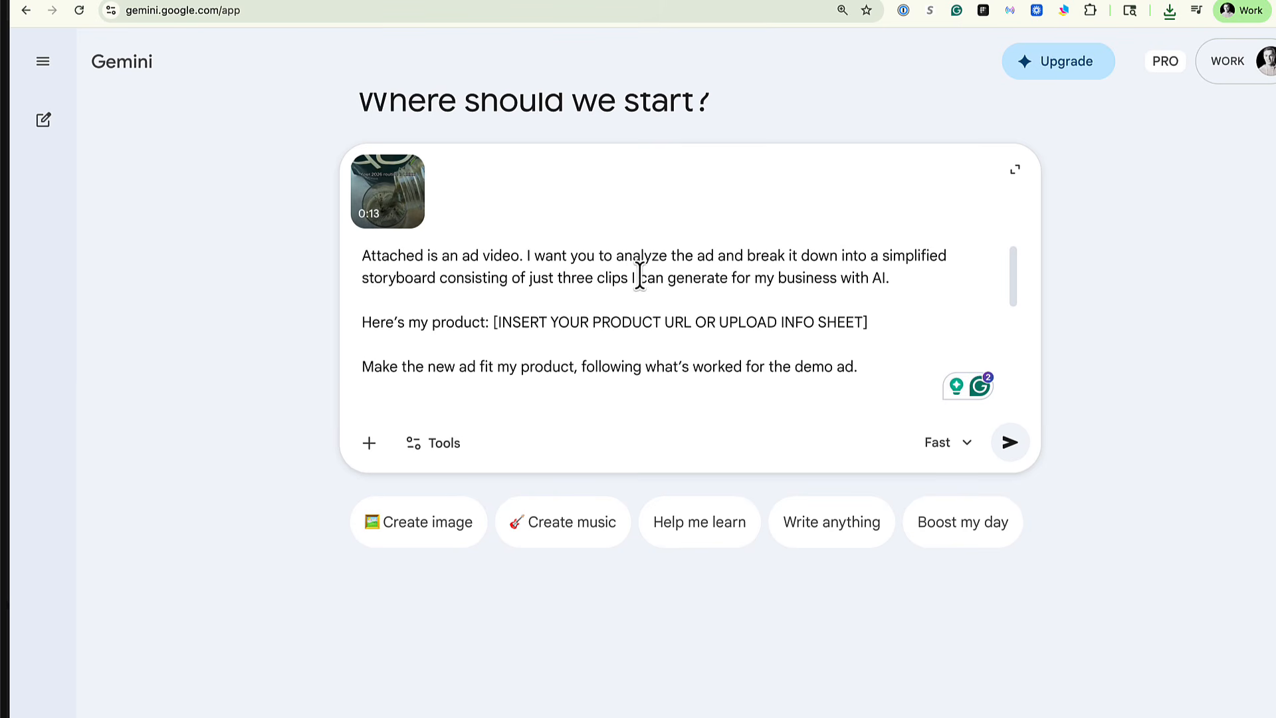
scroll(634, 278, down, 3)
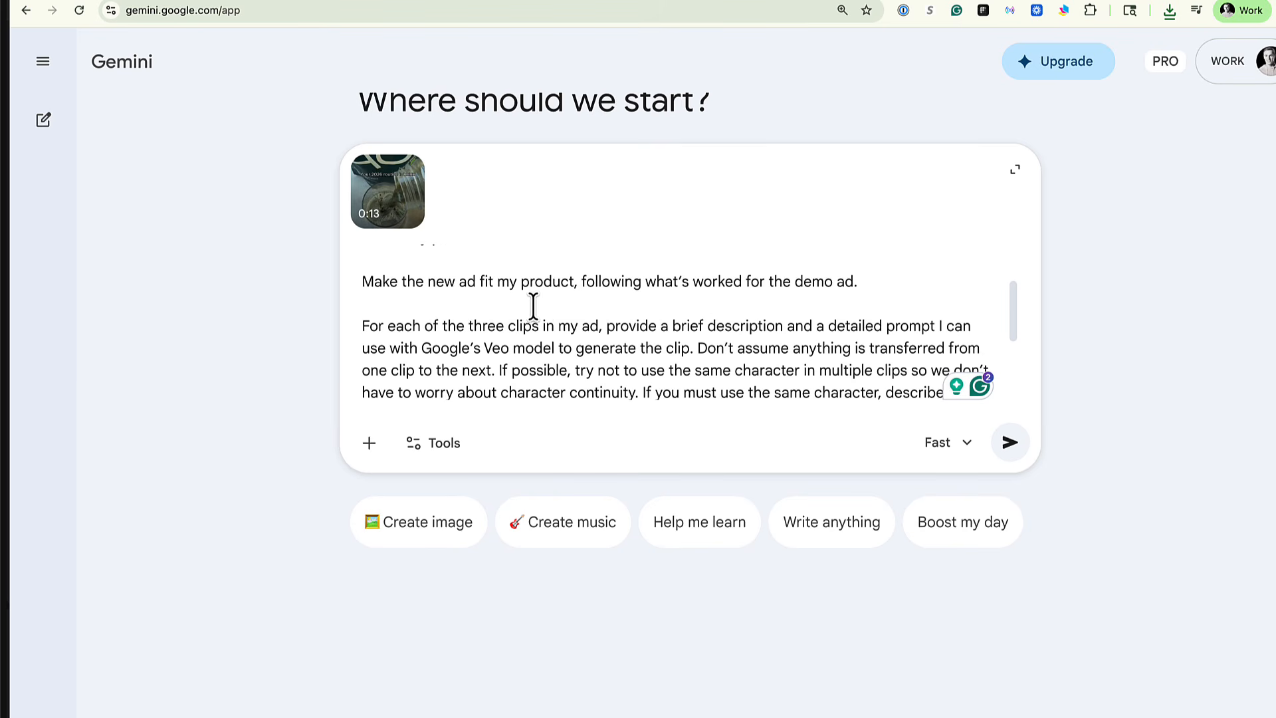
scroll(568, 322, down, 1)
scroll(568, 322, up, 4)
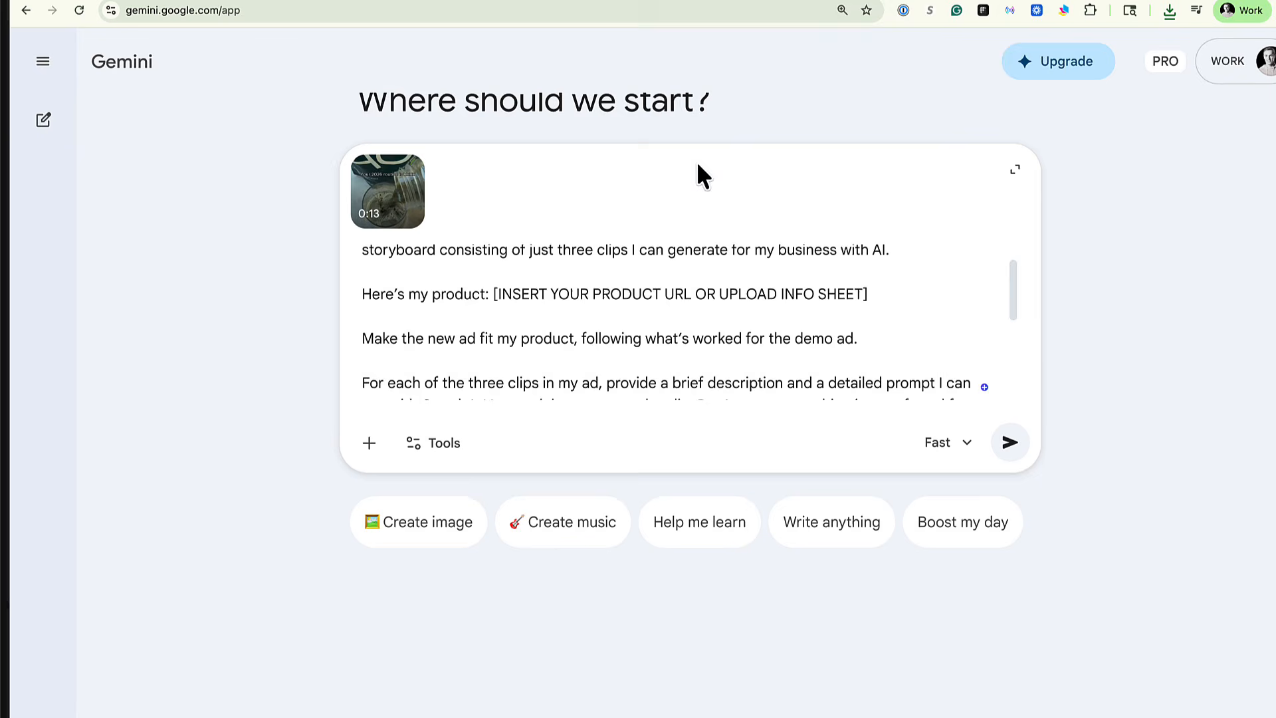
click(846, 1)
key(super+c)
click(364, 2)
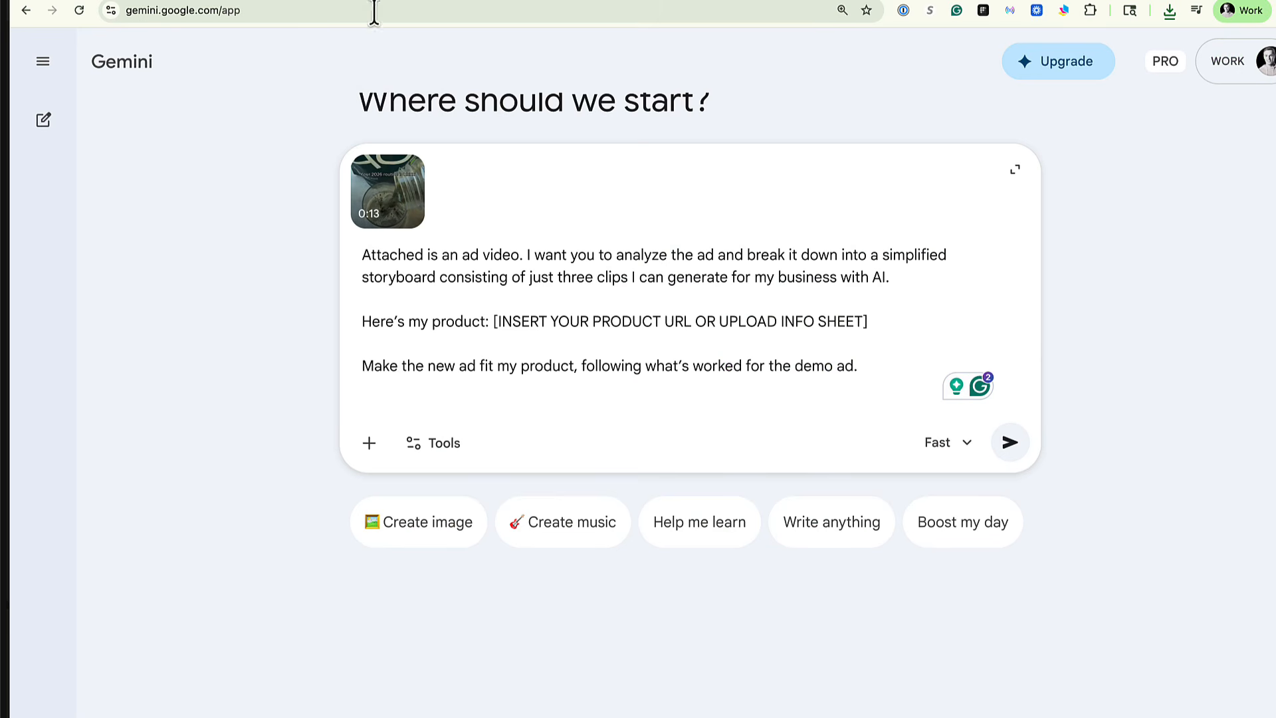
double_click(551, 322)
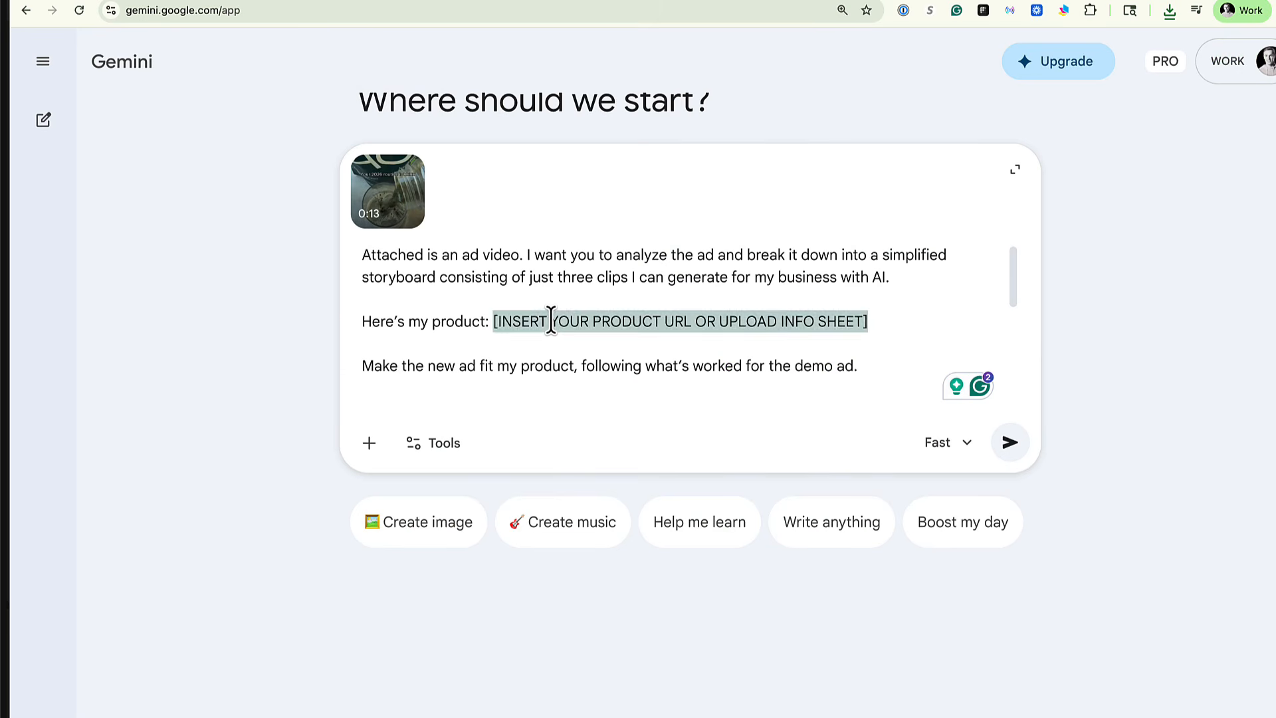
key(super+v)
Review the rest of the storyboard prompt and submit it together with the attached ad video.
scroll(555, 320, down, 3)
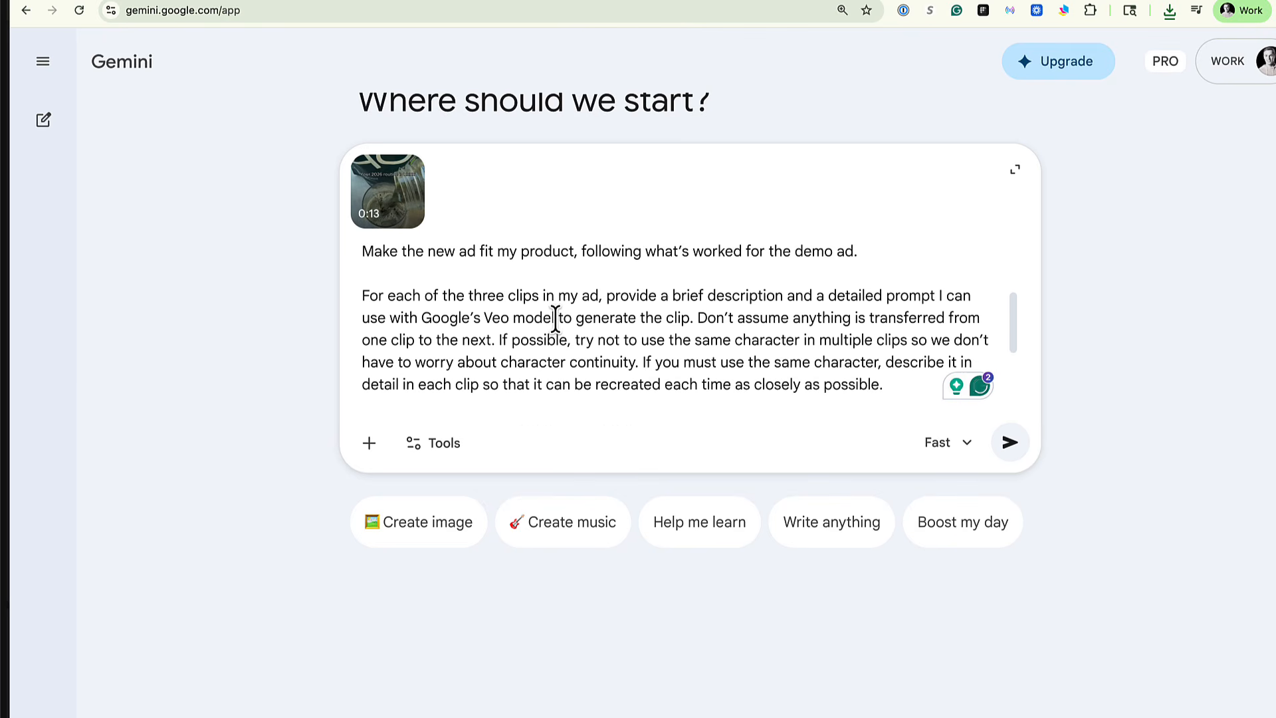
scroll(555, 320, down, 1)
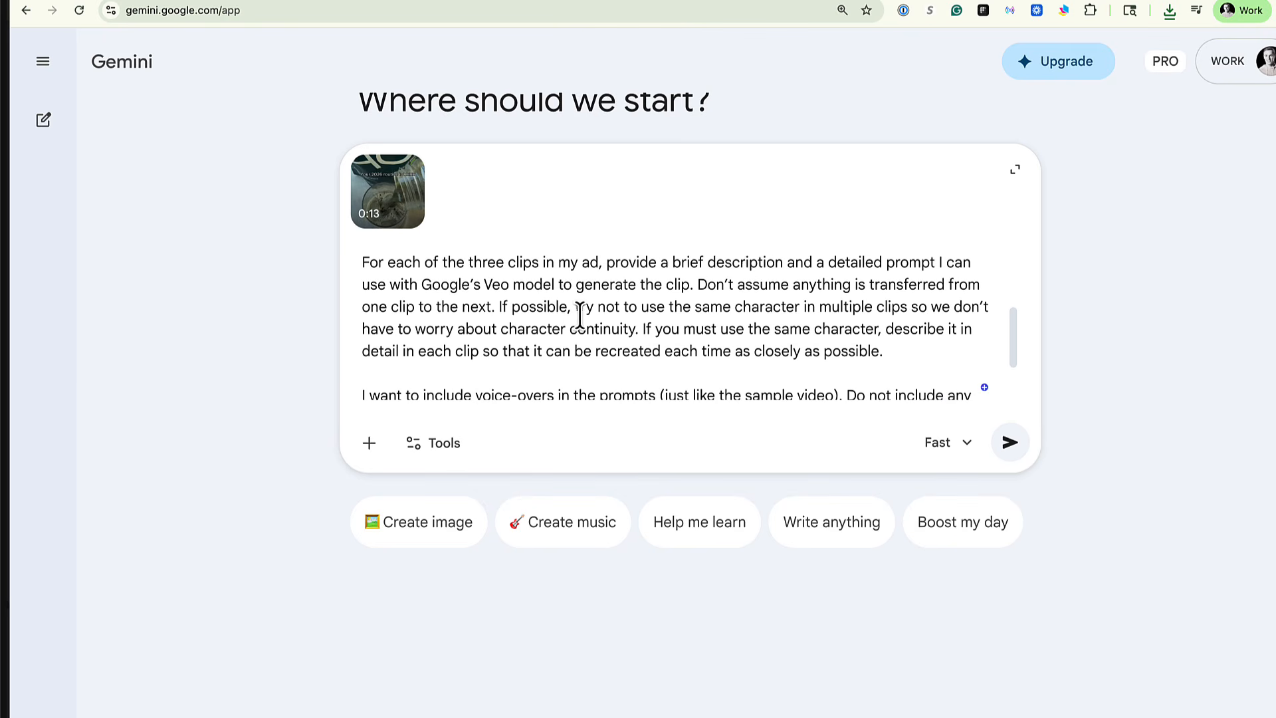
scroll(580, 317, down, 2)
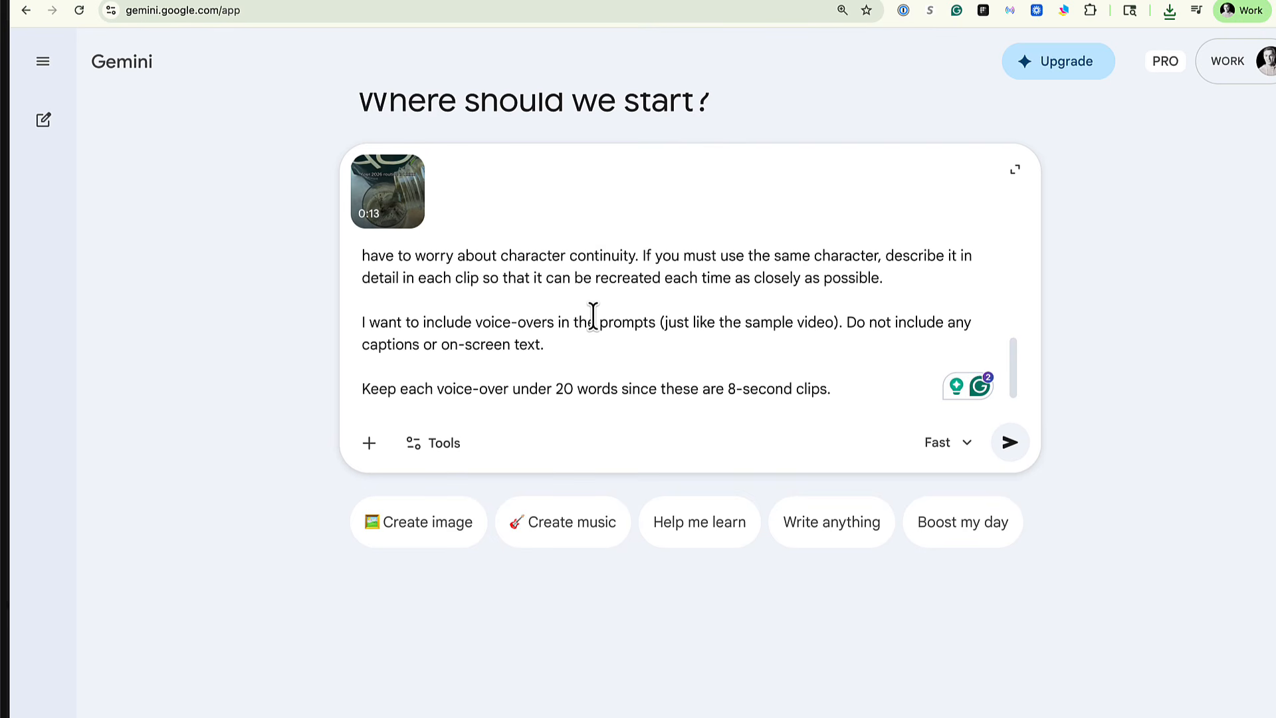
scroll(561, 296, up, 3)
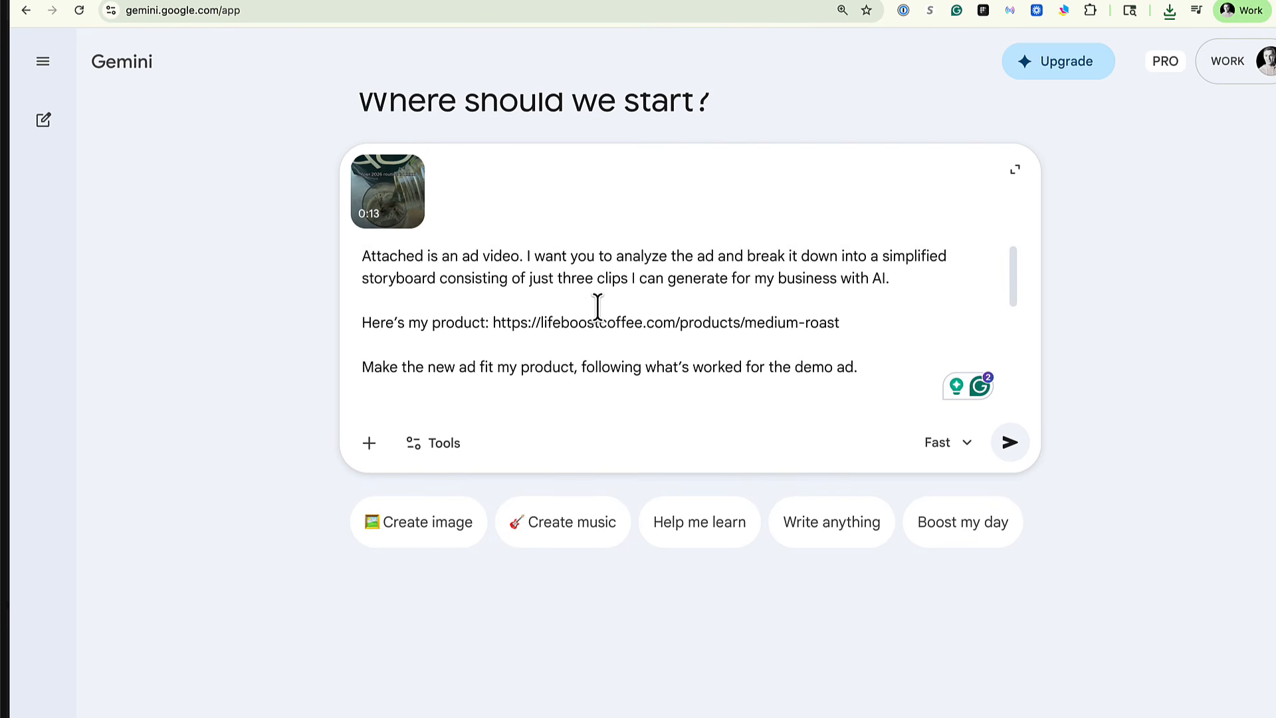
scroll(595, 305, down, 3)
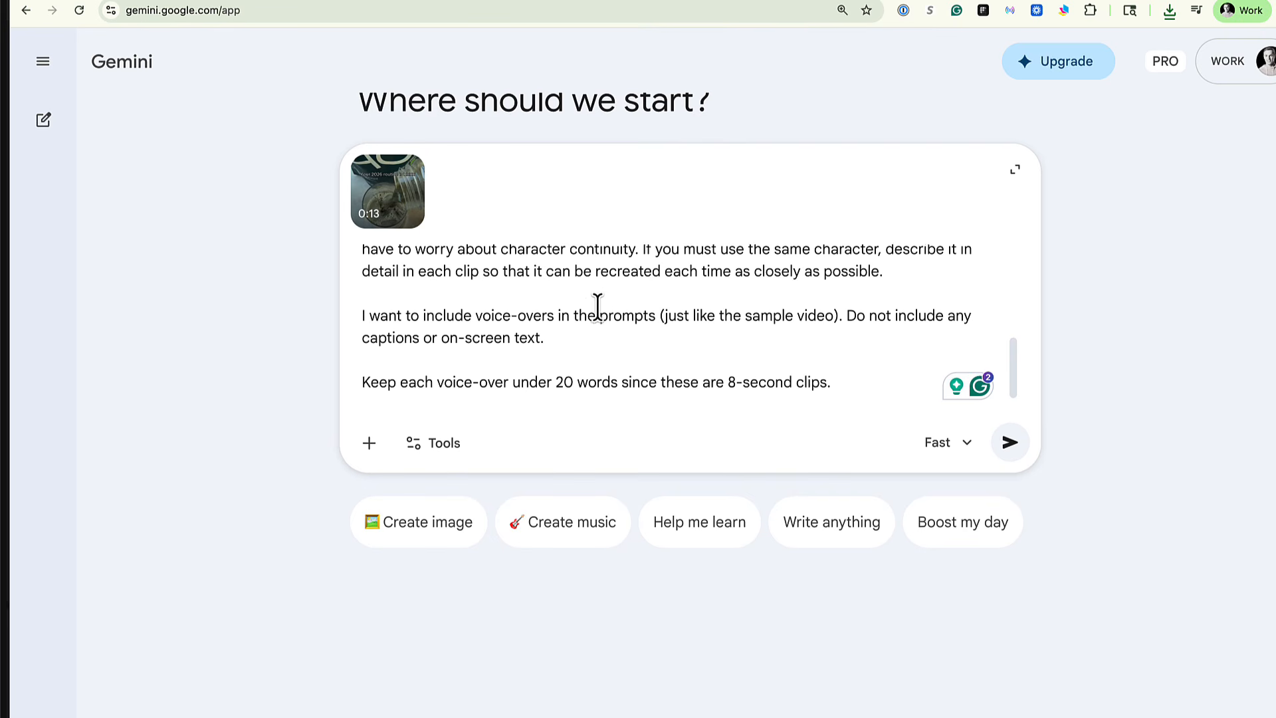
click(1009, 443)
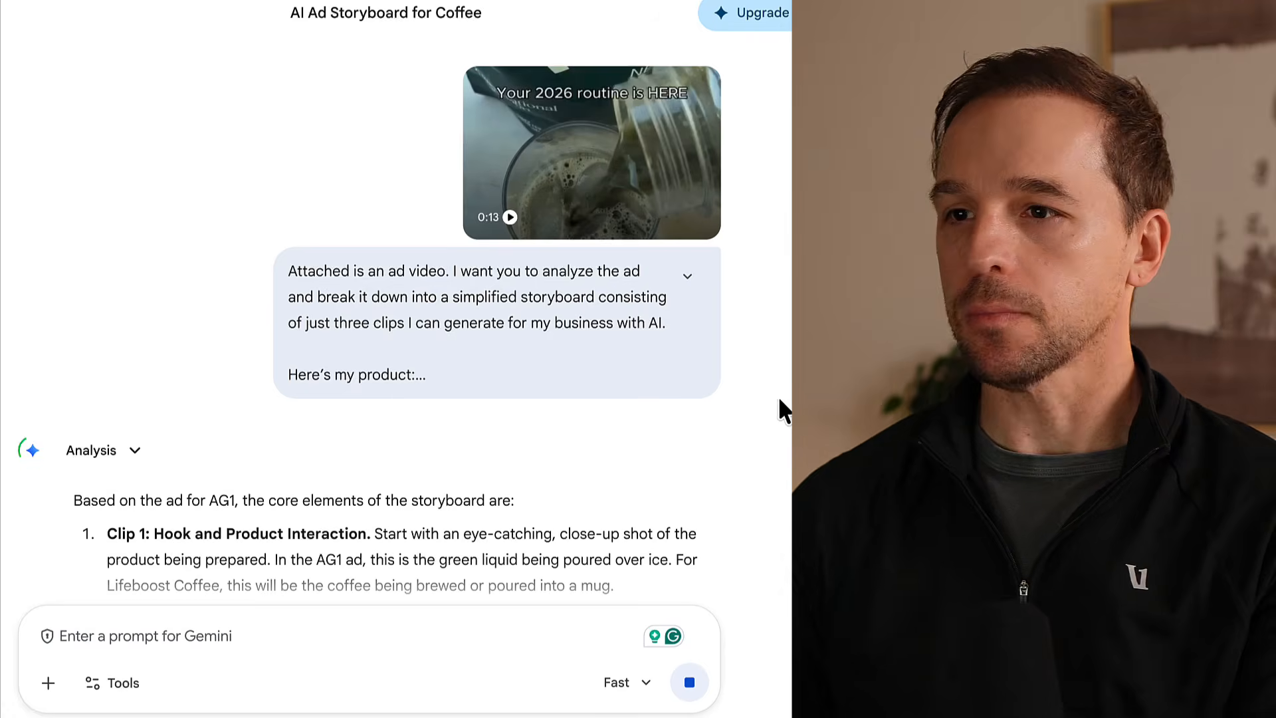
Read through the generated storyboard and copy the Veo prompt text for Clip 1: The Pour.
scroll(749, 405, down, 4)
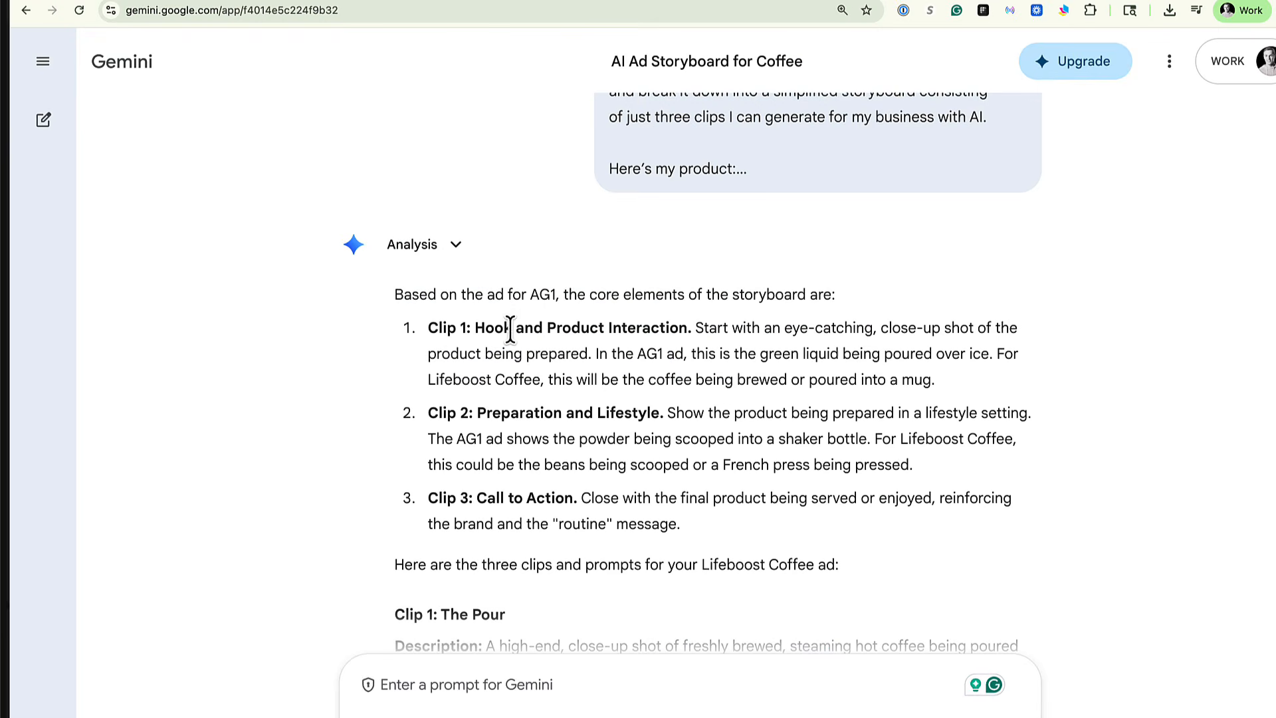
drag(397, 295, 715, 521)
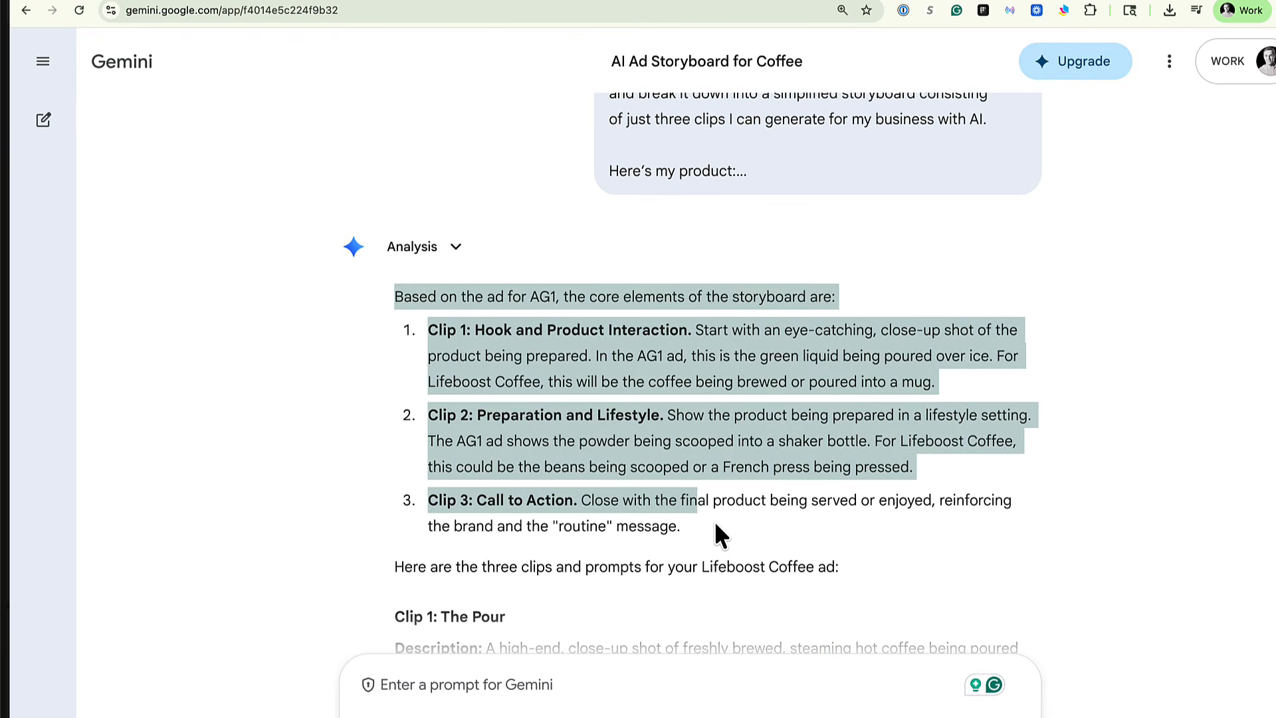
click(724, 512)
scroll(724, 512, down, 6)
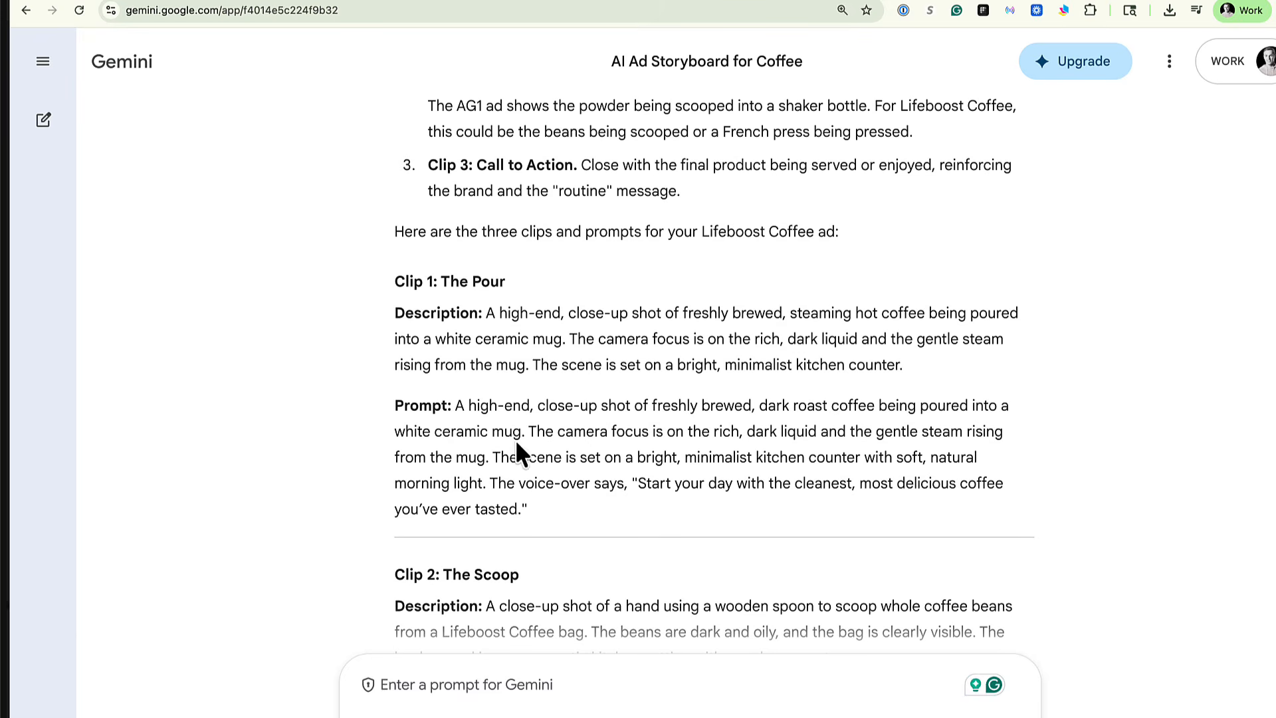
scroll(497, 432, down, 8)
scroll(489, 418, up, 7)
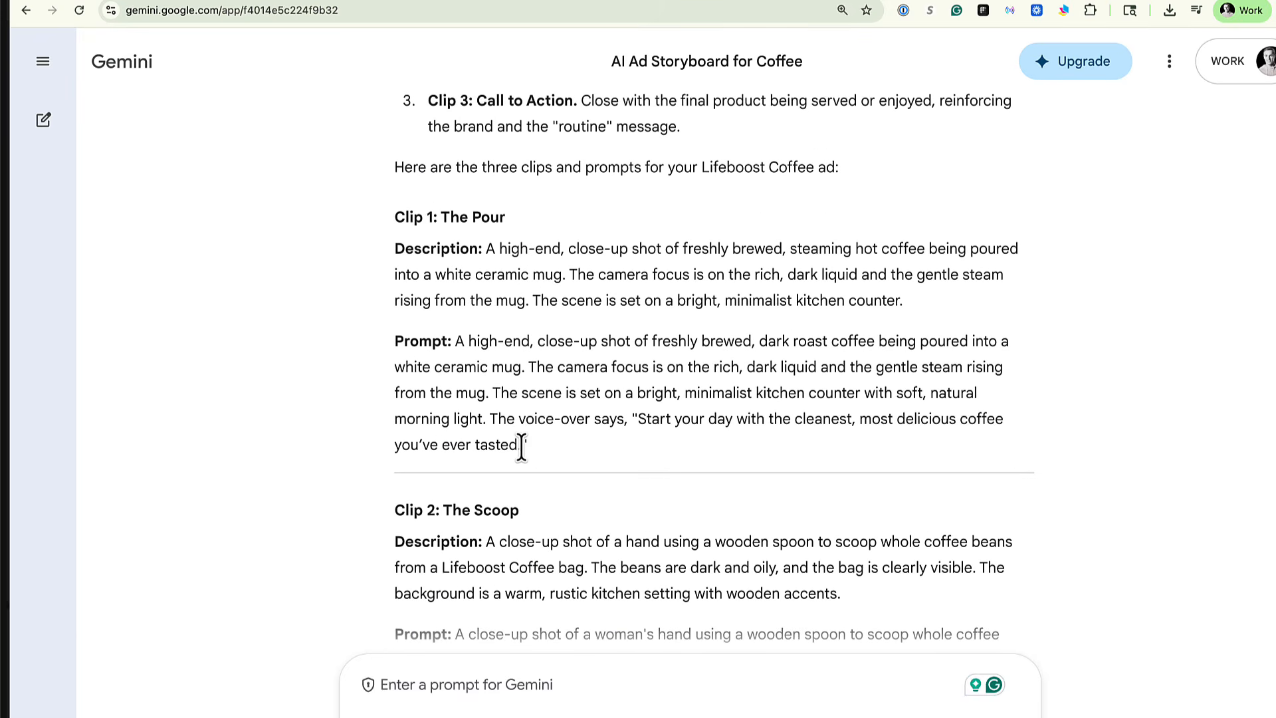
drag(521, 446, 456, 346)
key(ctrl+c)
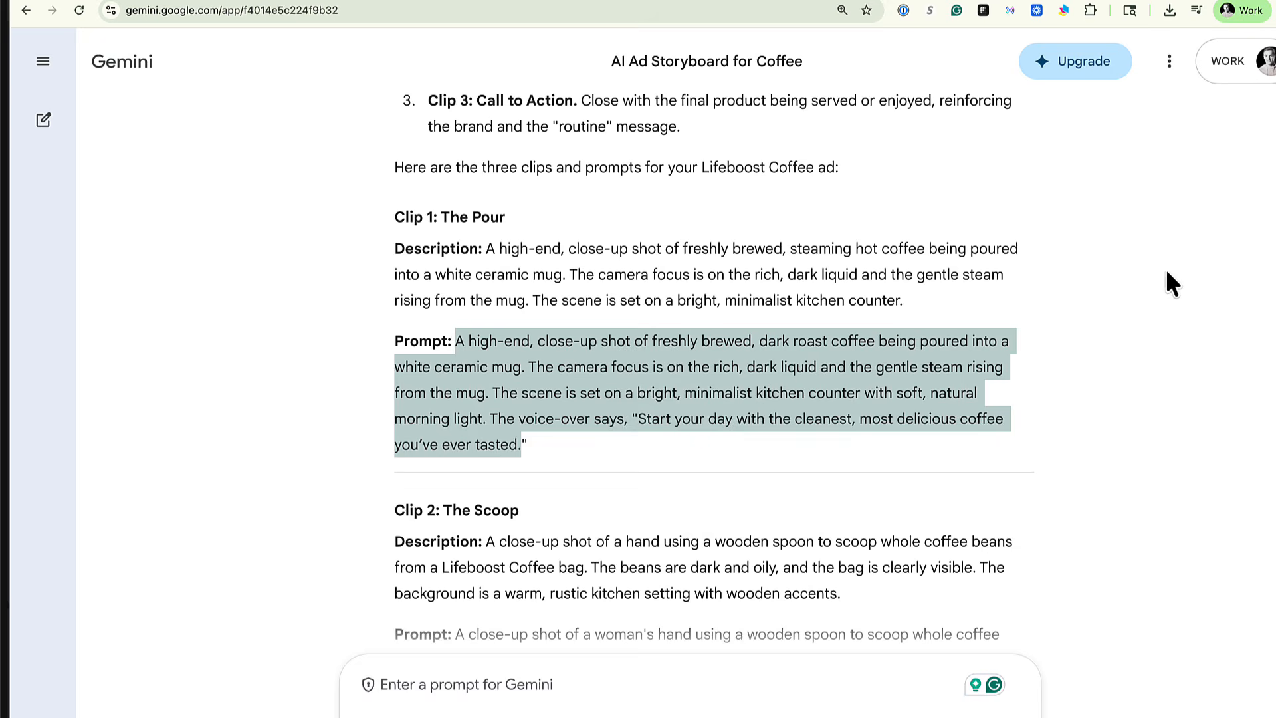
Switch to the search results for Flow and open Google Labs' Flow filmmaking tool from them.
click(1275, 272)
click(291, 2)
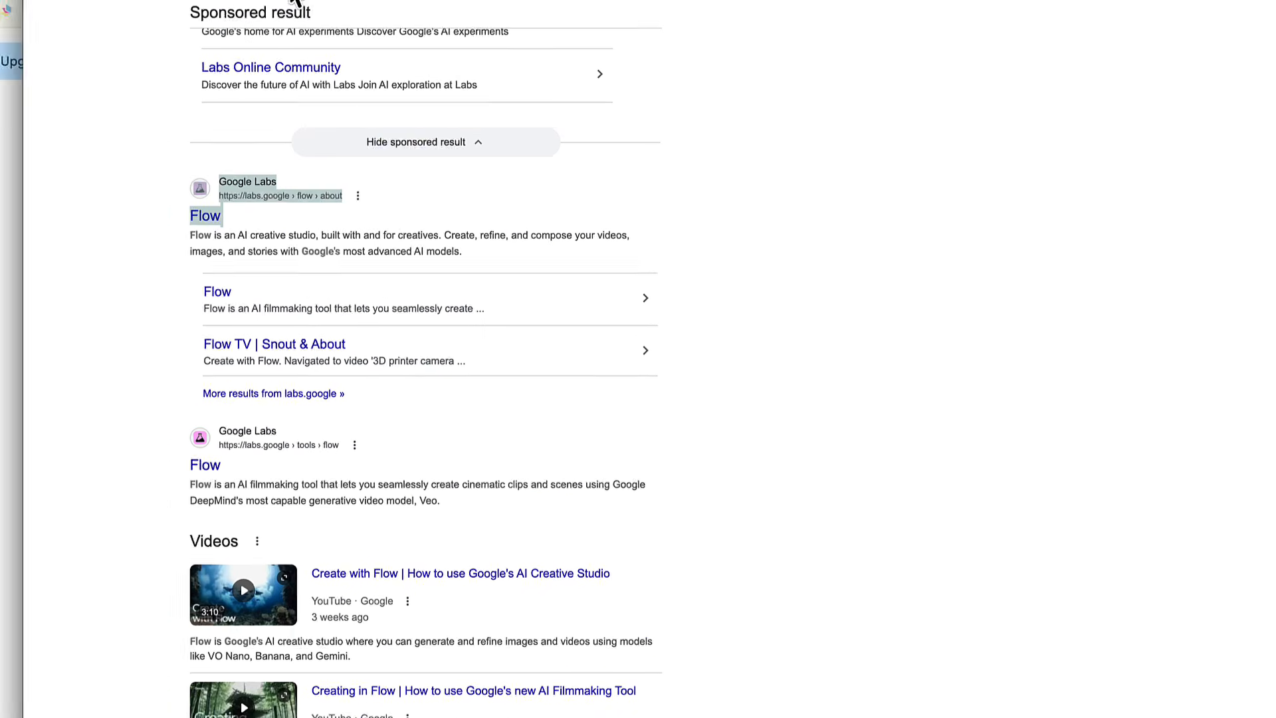
click(911, 312)
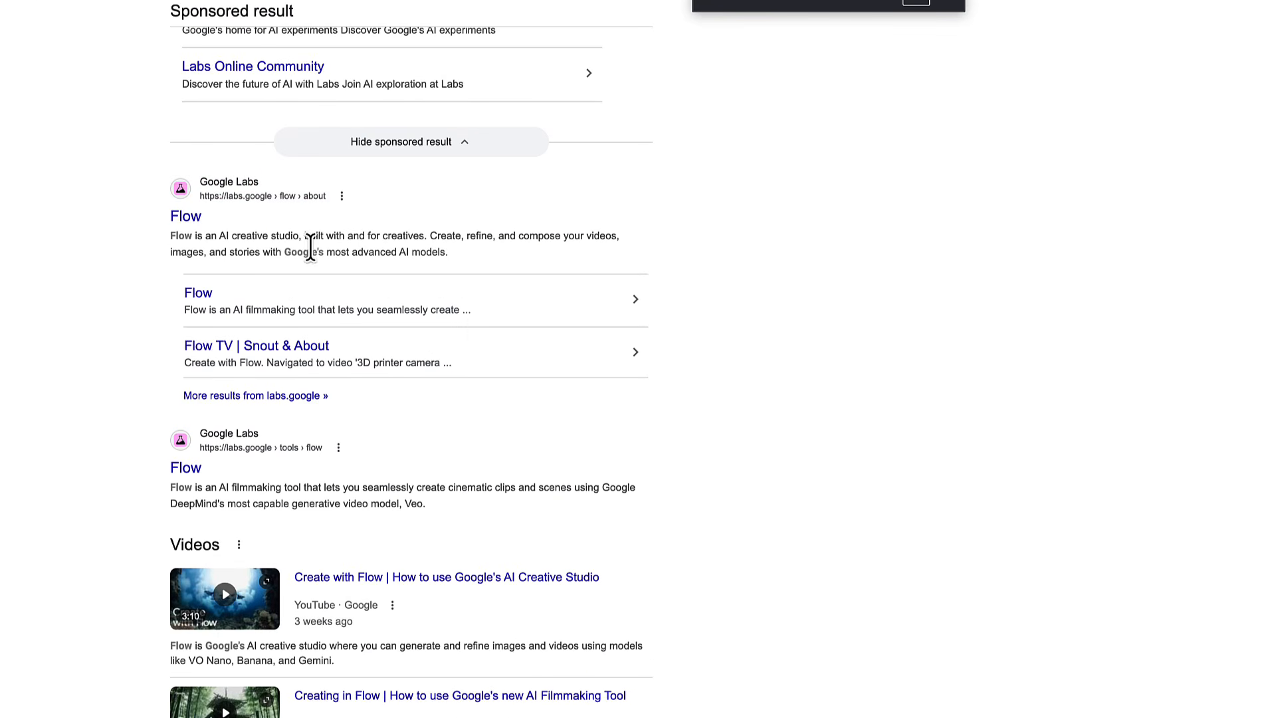
scroll(302, 259, up, 2)
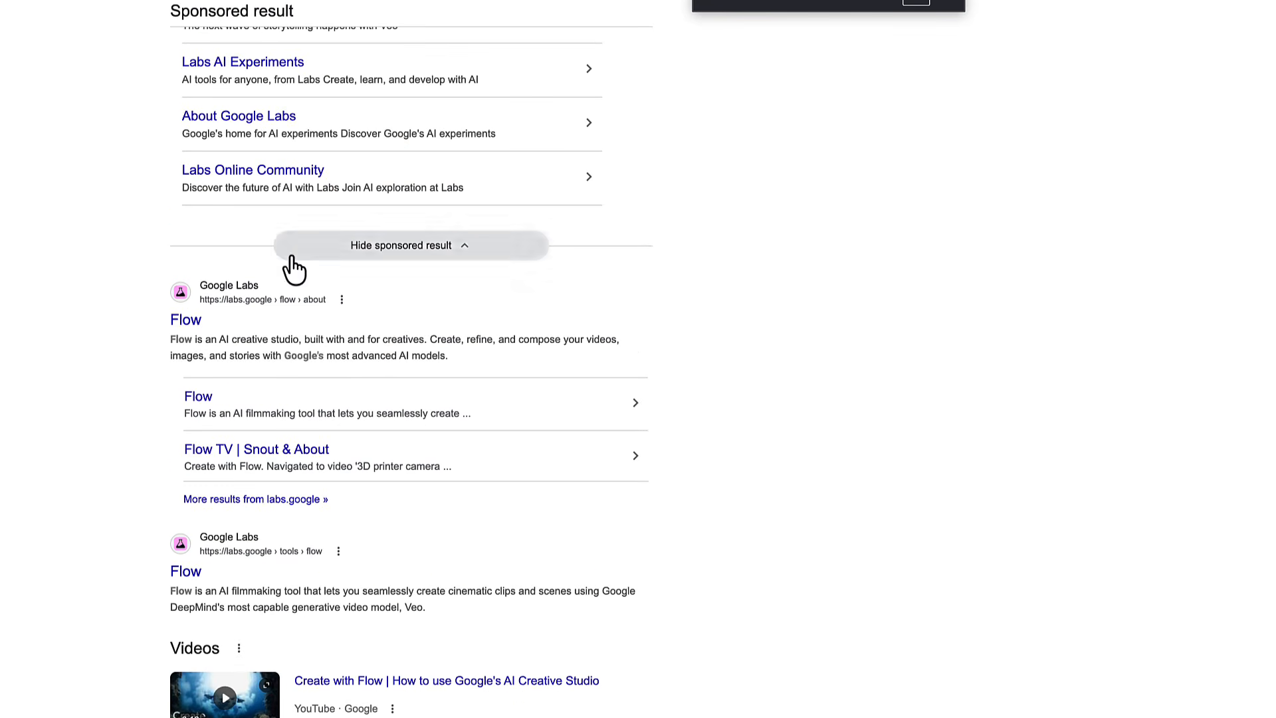
click(187, 321)
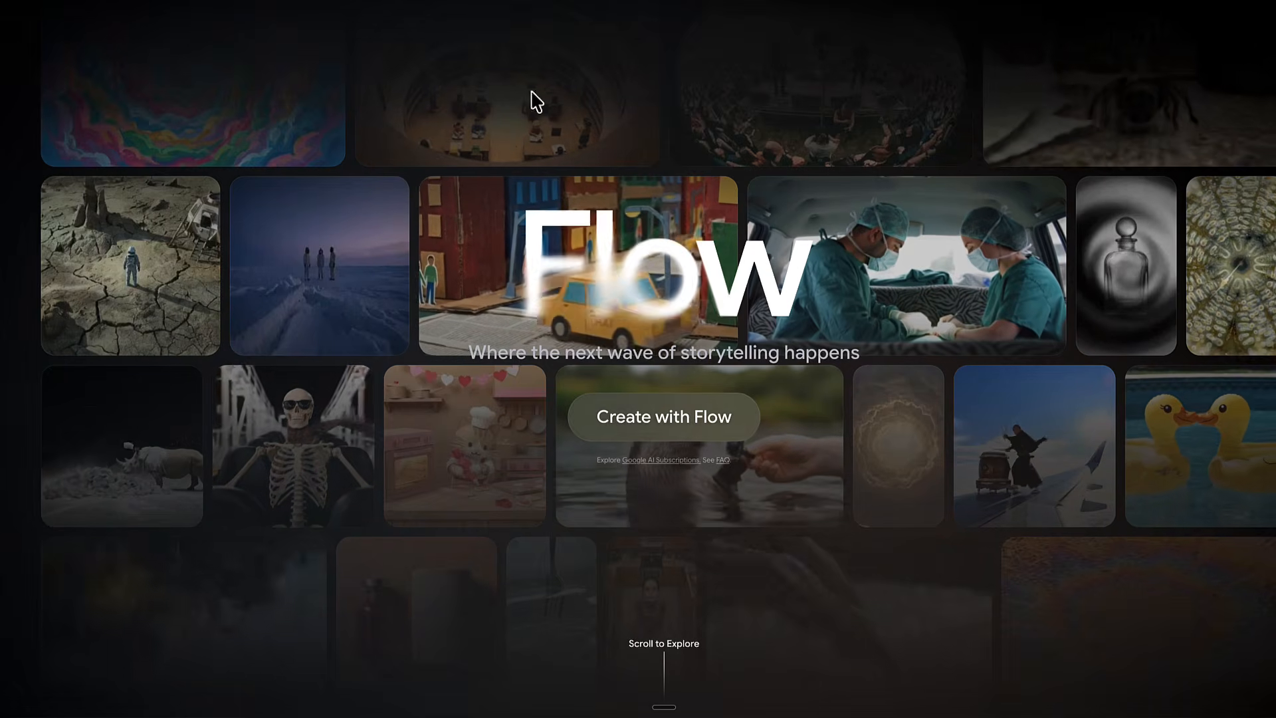
click(356, 6)
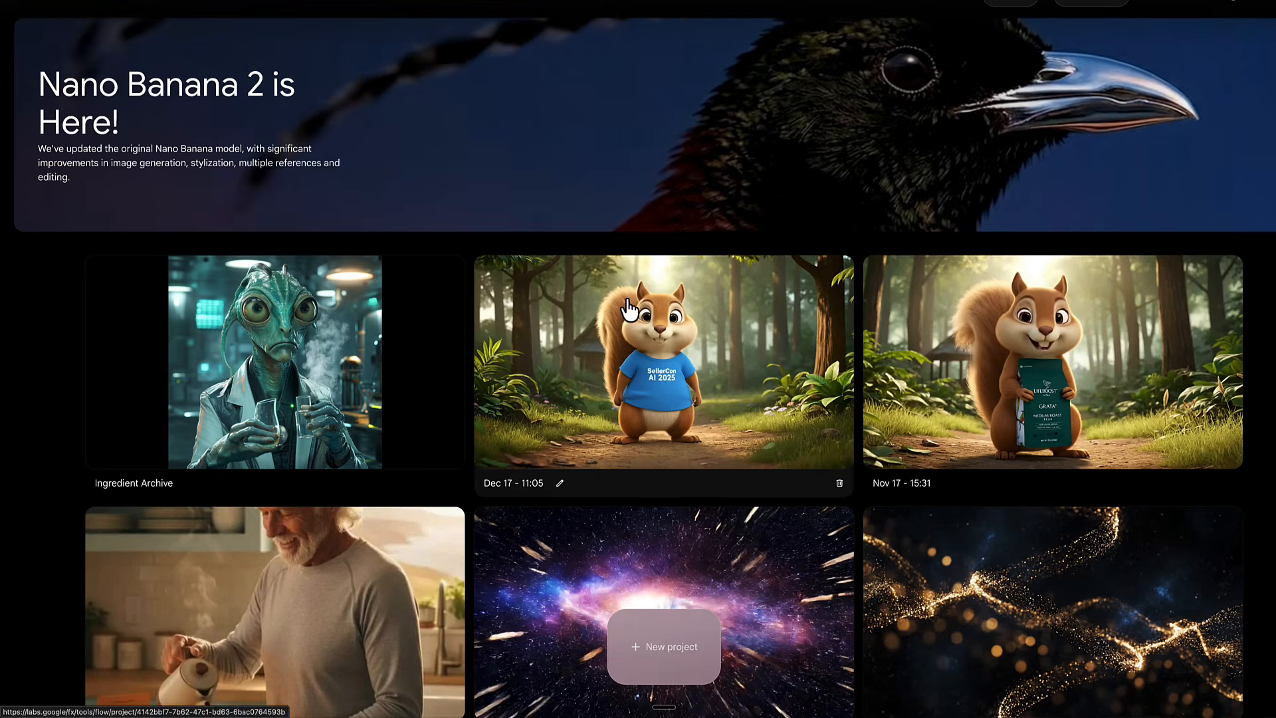
Create a new Flow project and paste the copied Clip 1 prompt into its prompt field.
click(664, 658)
click(476, 619)
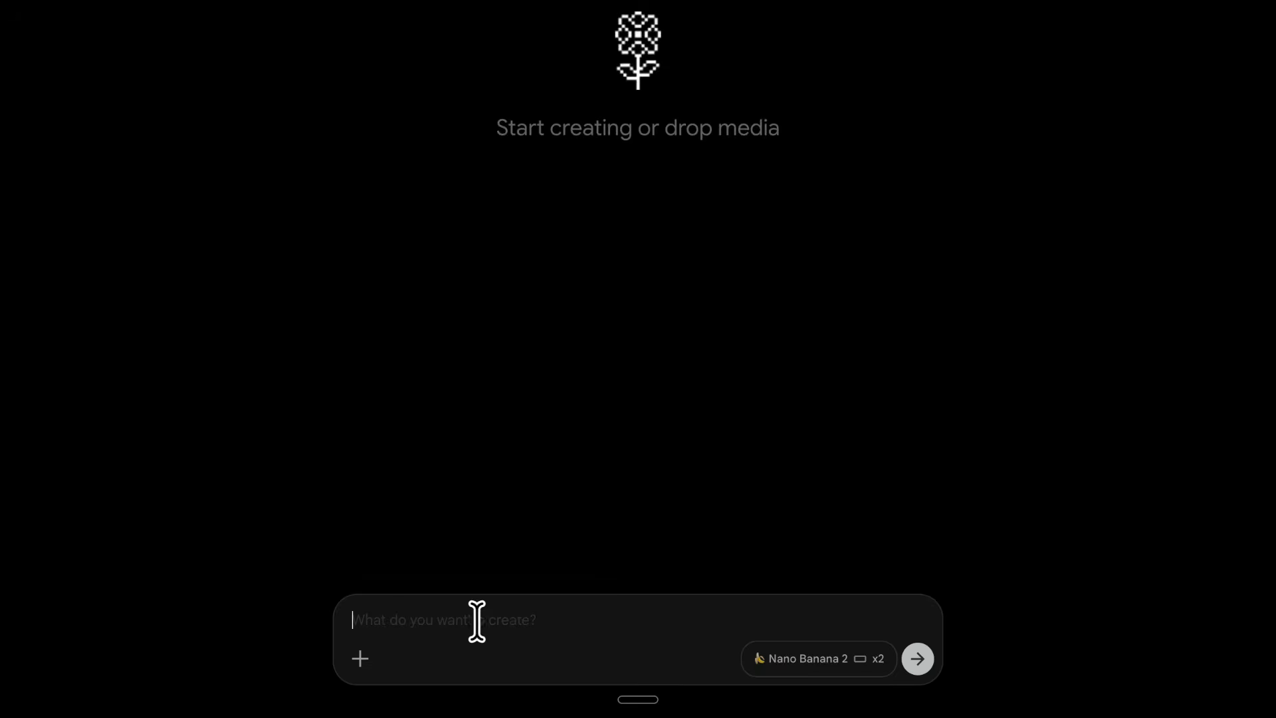
key(ctrl+v)
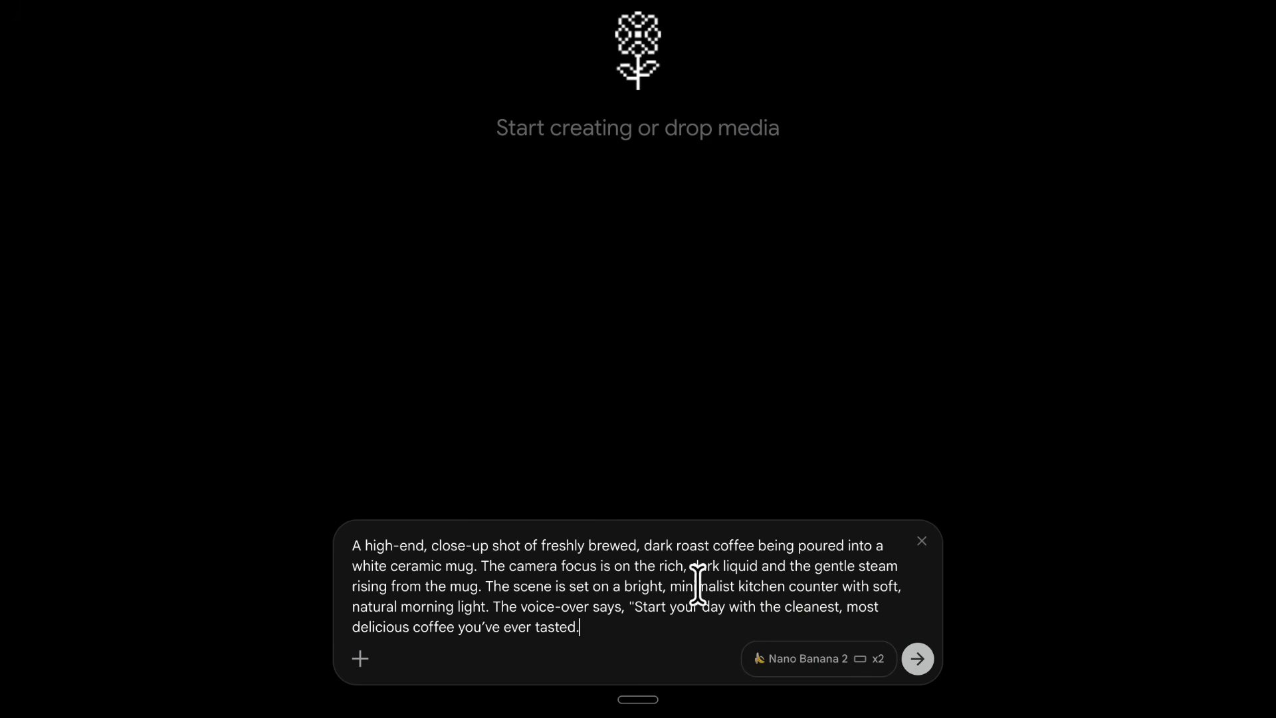
Set the output to Video with 9:16 aspect ratio and one result (x1), and generate the Clip 1 video.
click(850, 661)
click(824, 417)
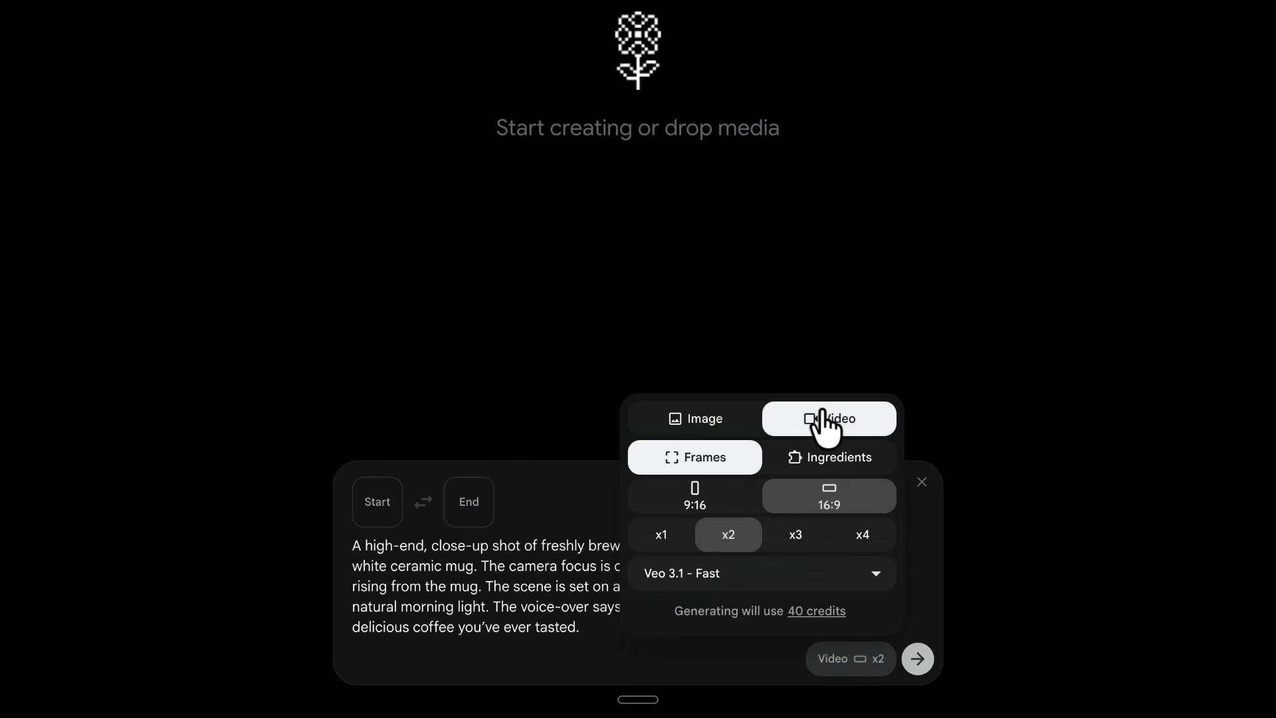
click(697, 494)
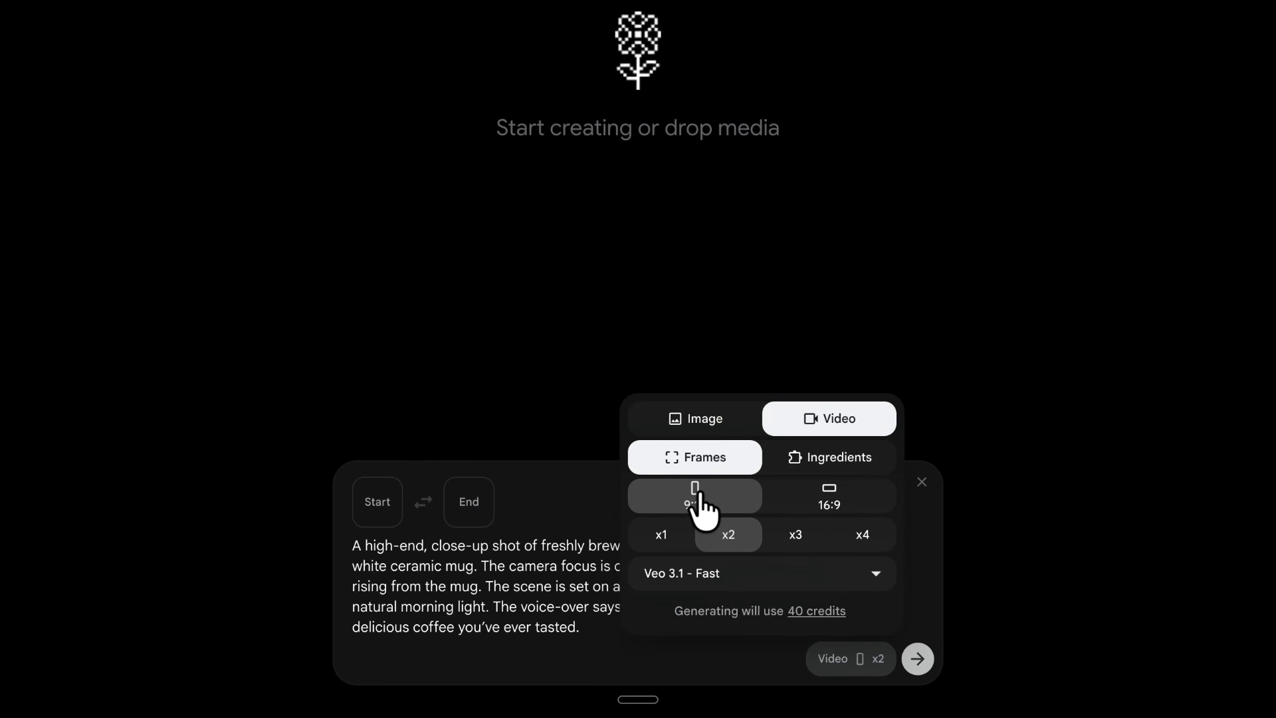
click(668, 539)
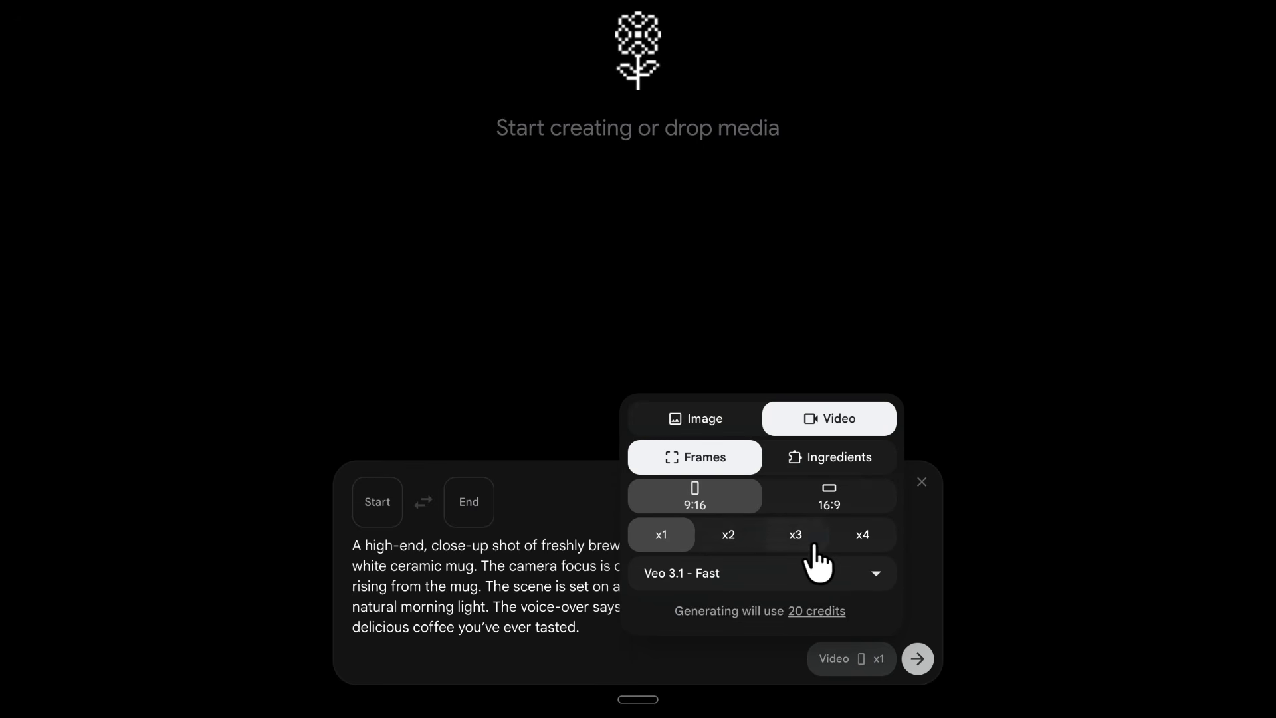
click(924, 545)
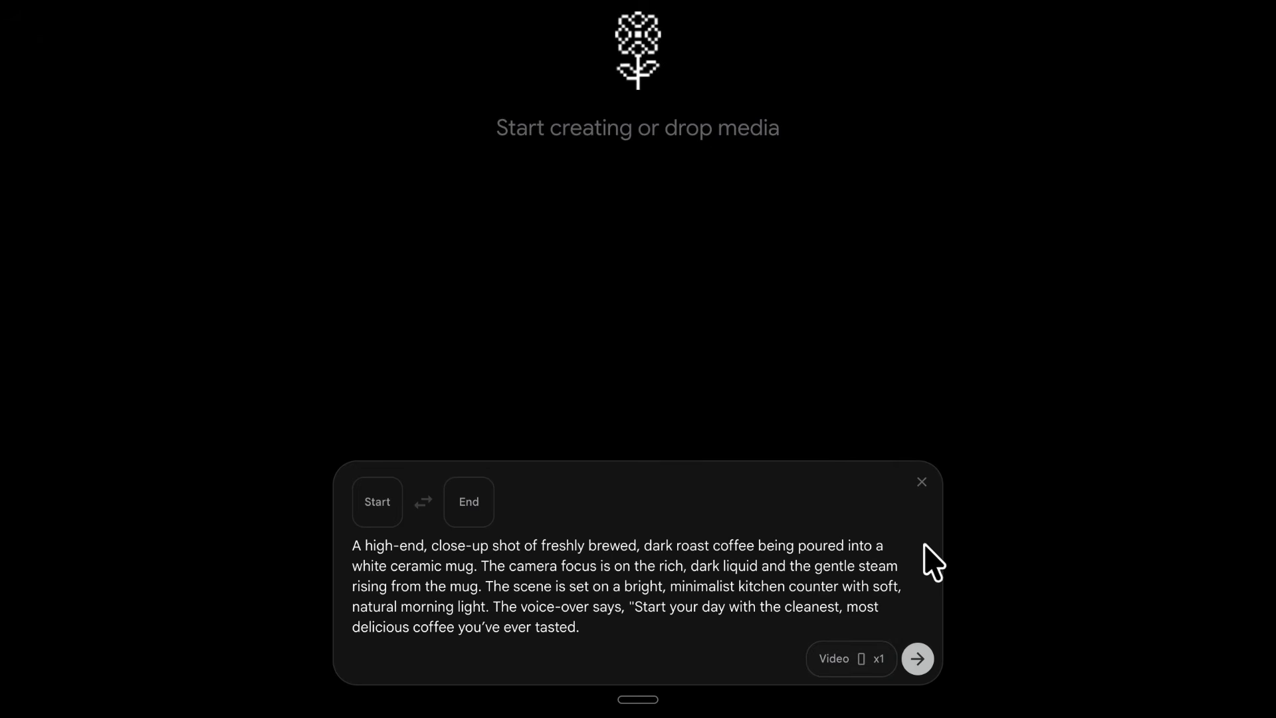
click(918, 657)
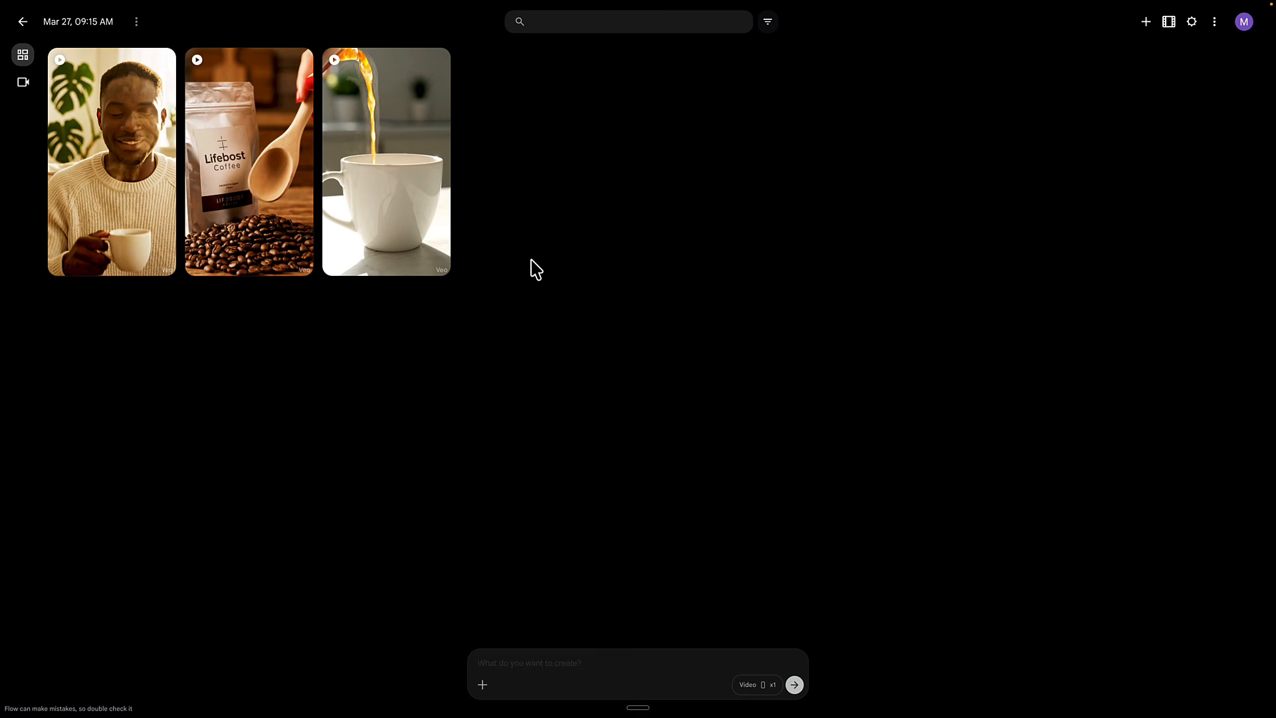
Preview the generated clips and inspect the Ingredients video settings and the asset picker for adding reference media.
mouse_move(127, 160)
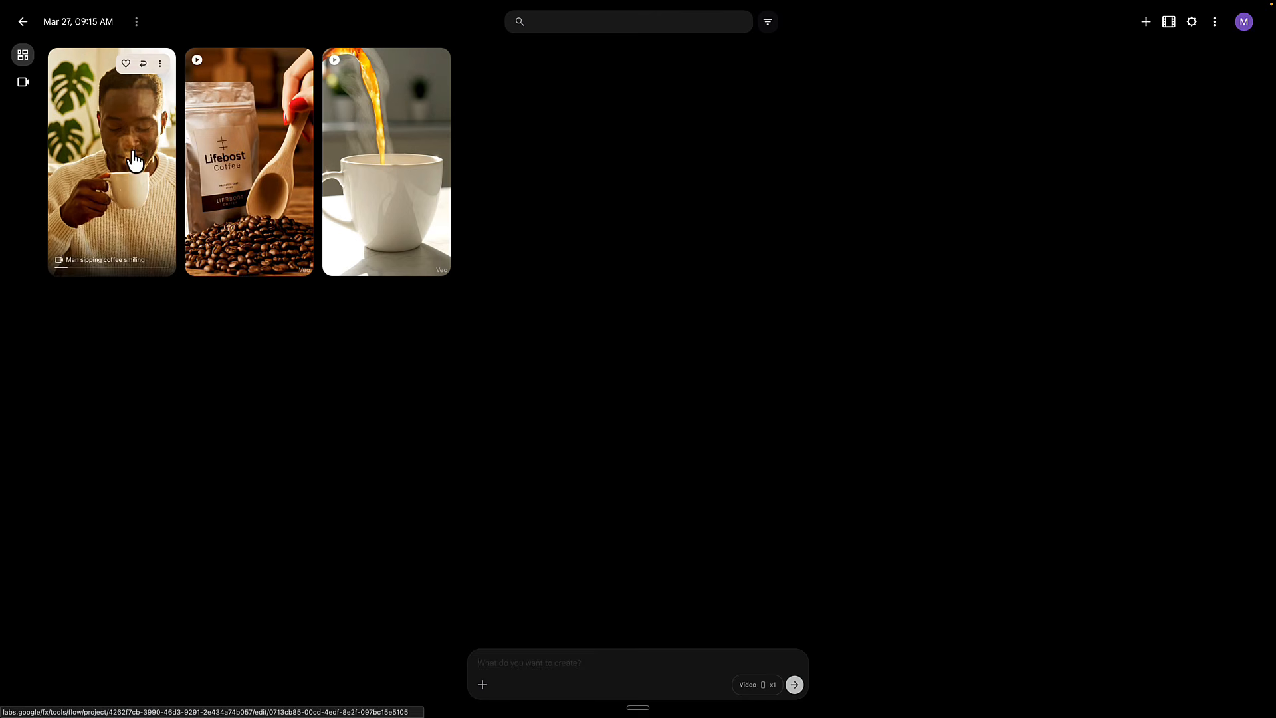
mouse_move(234, 188)
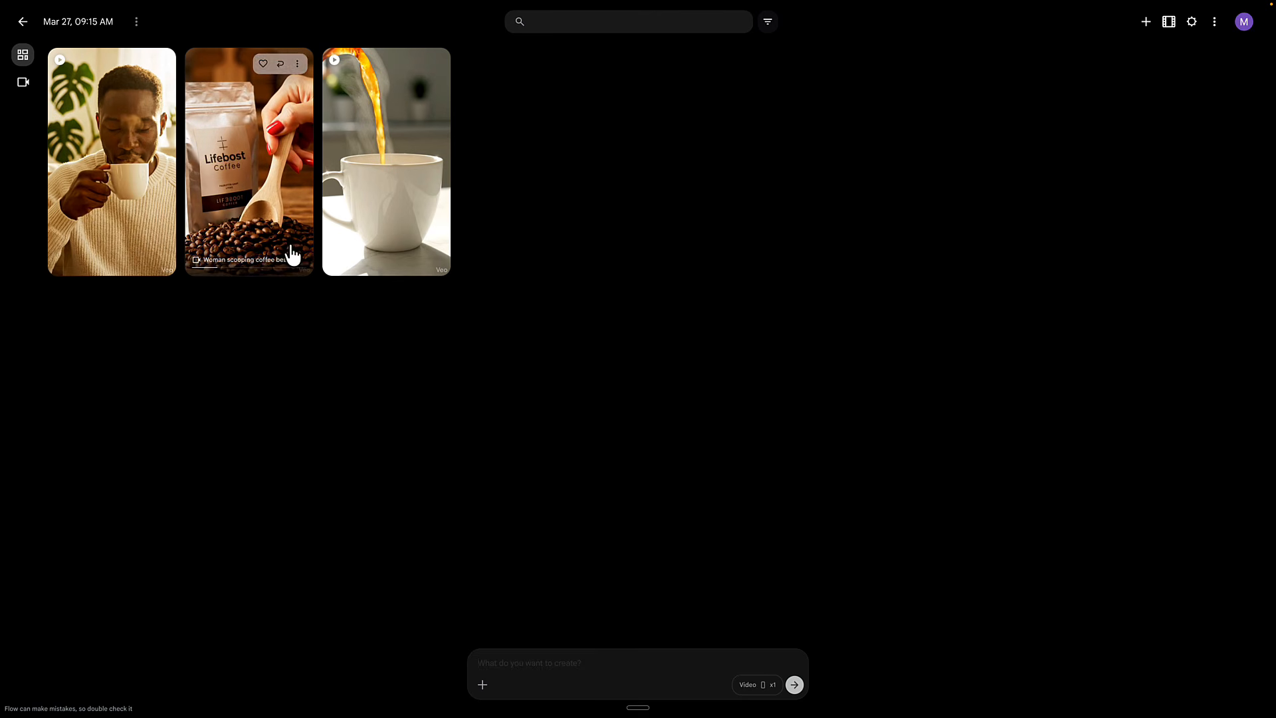
click(500, 683)
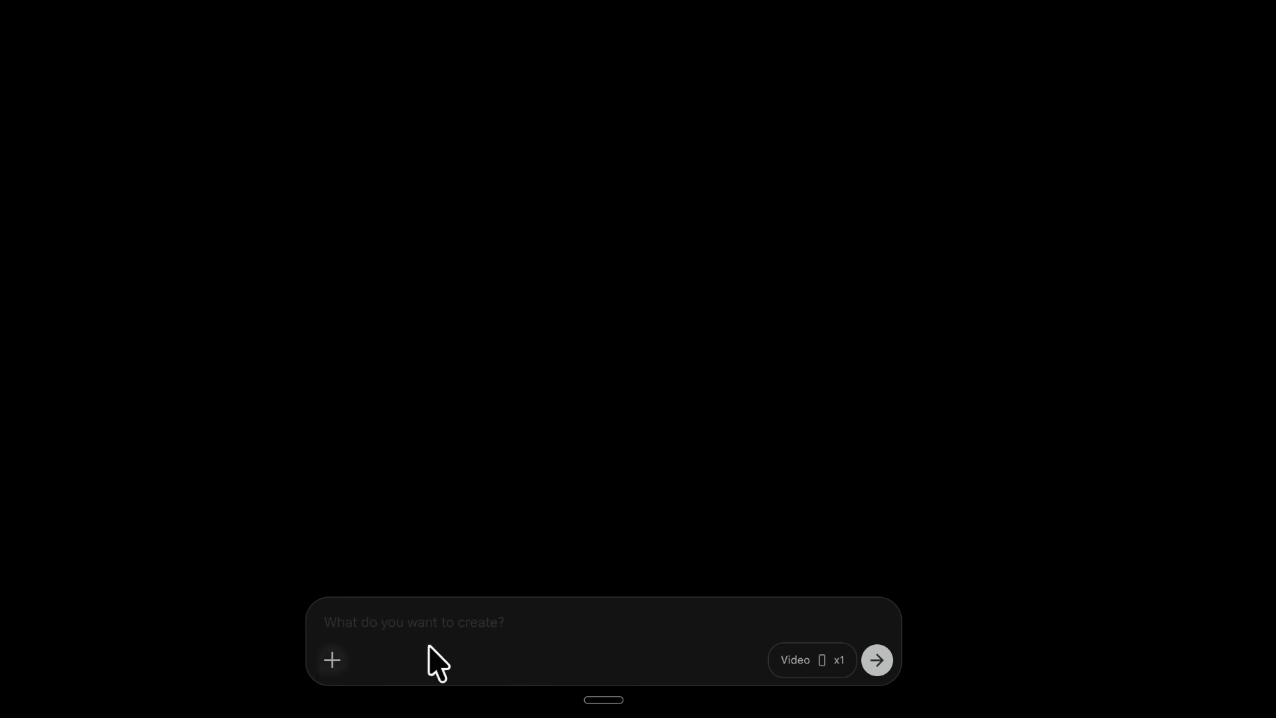
click(795, 660)
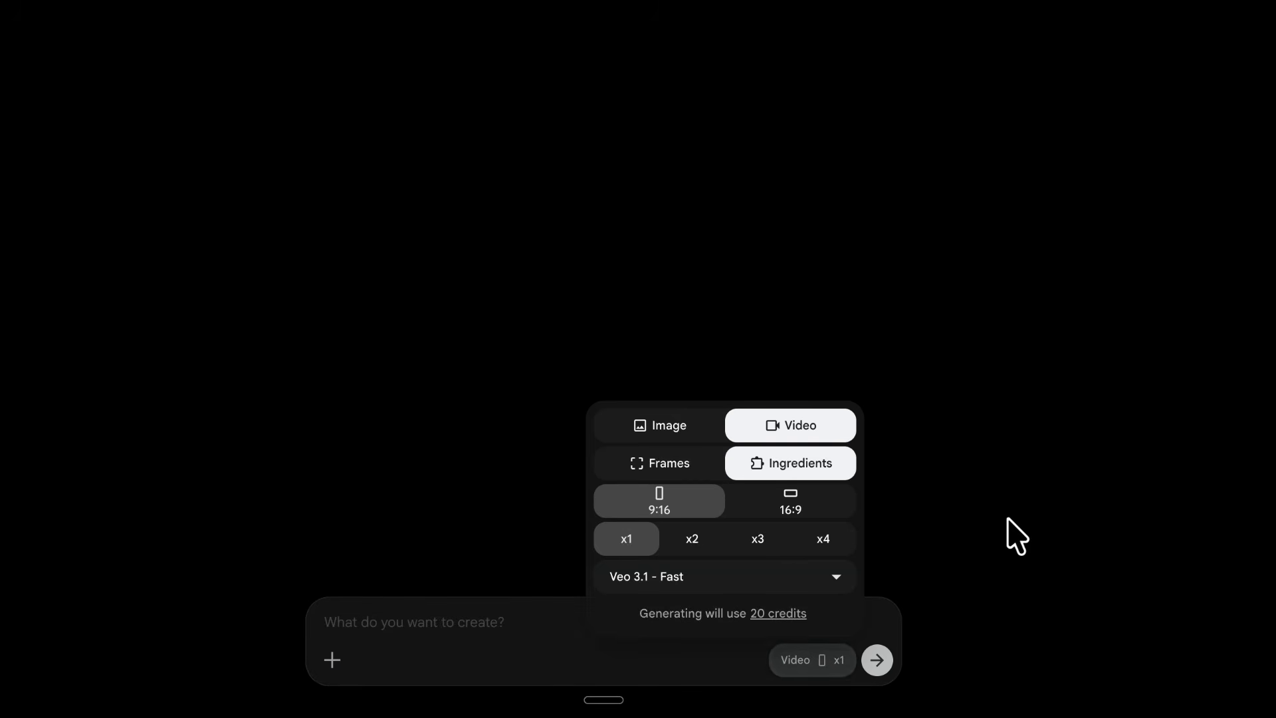
click(1017, 535)
click(333, 660)
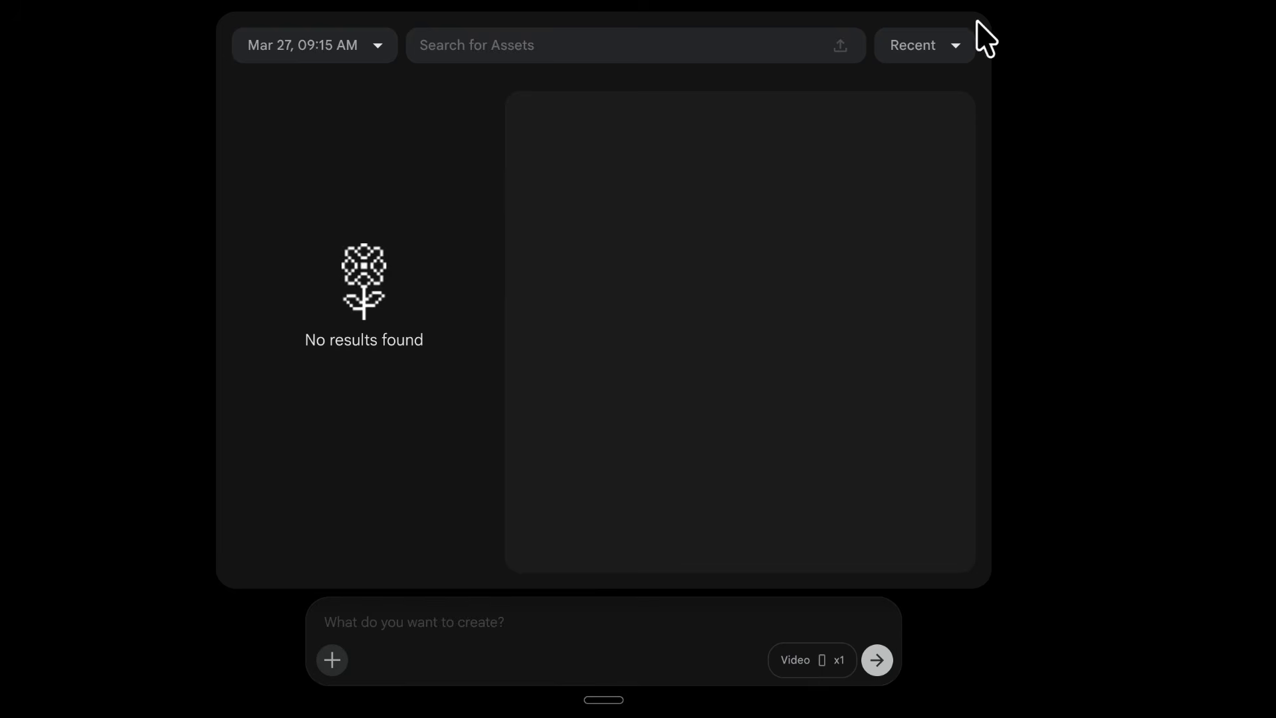
click(1109, 260)
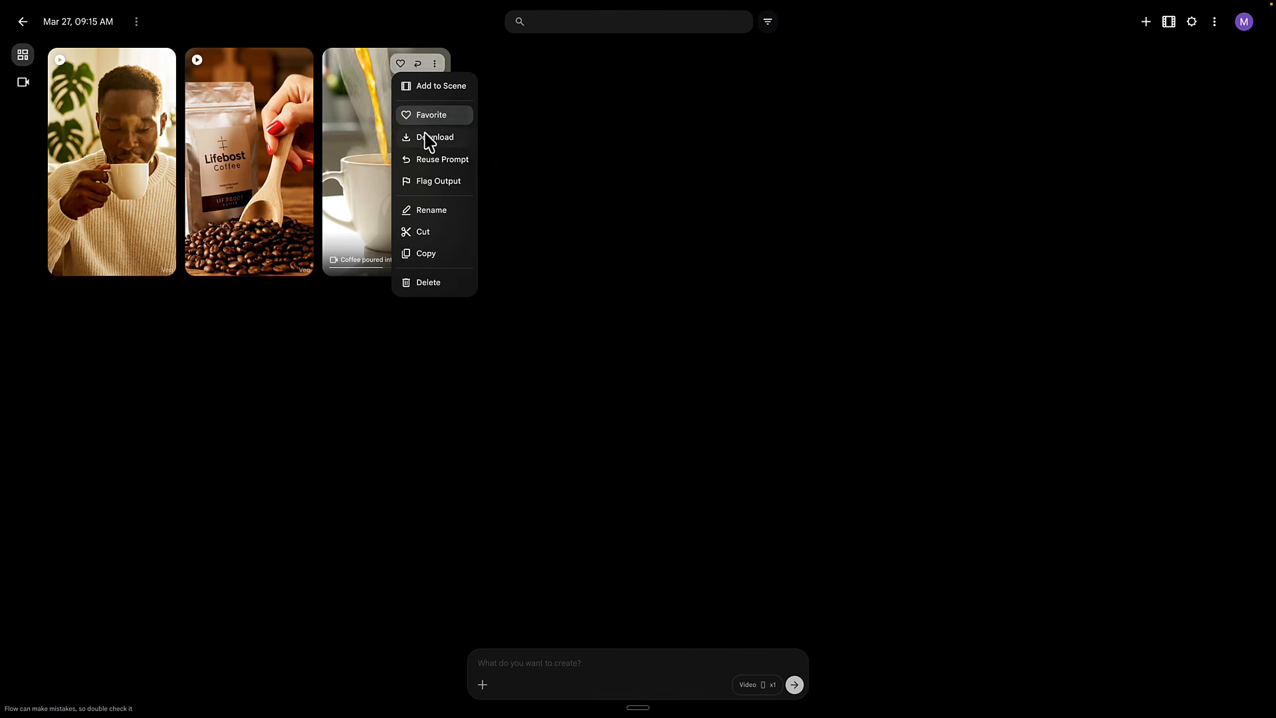
Download the generated coffee-pouring clip and save it to the Desktop.
mouse_move(427, 140)
click(509, 186)
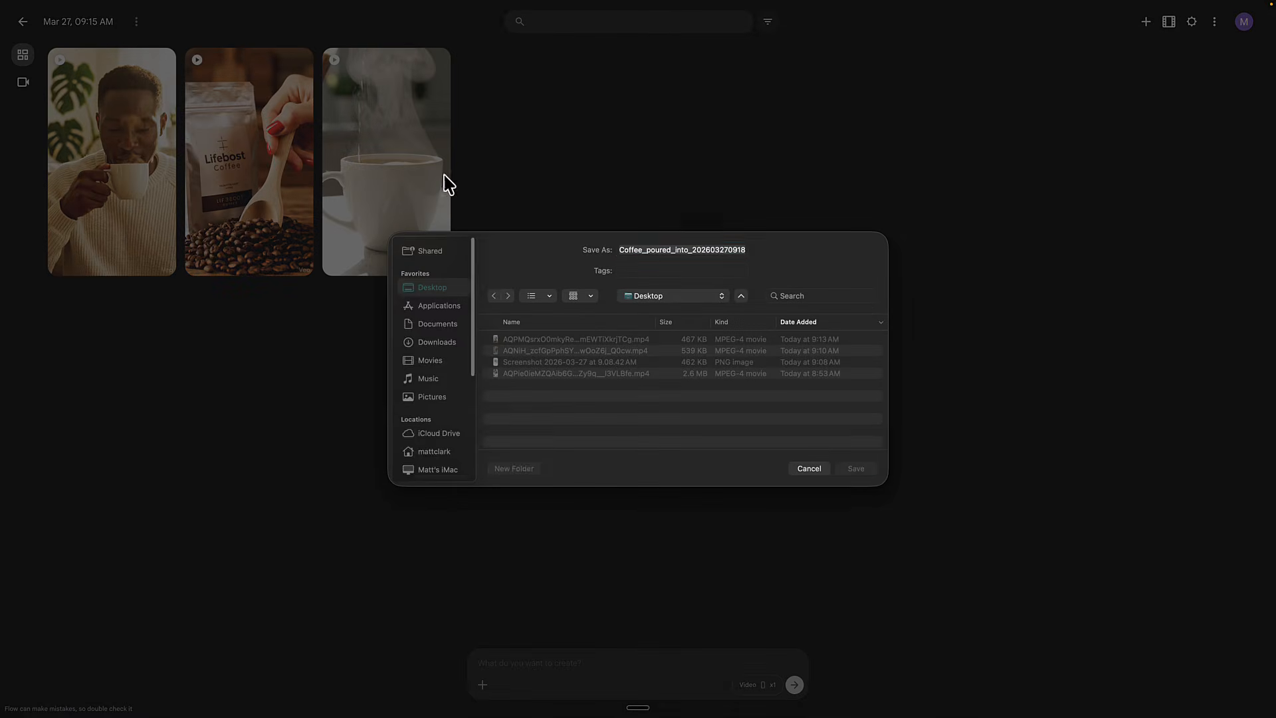
click(856, 469)
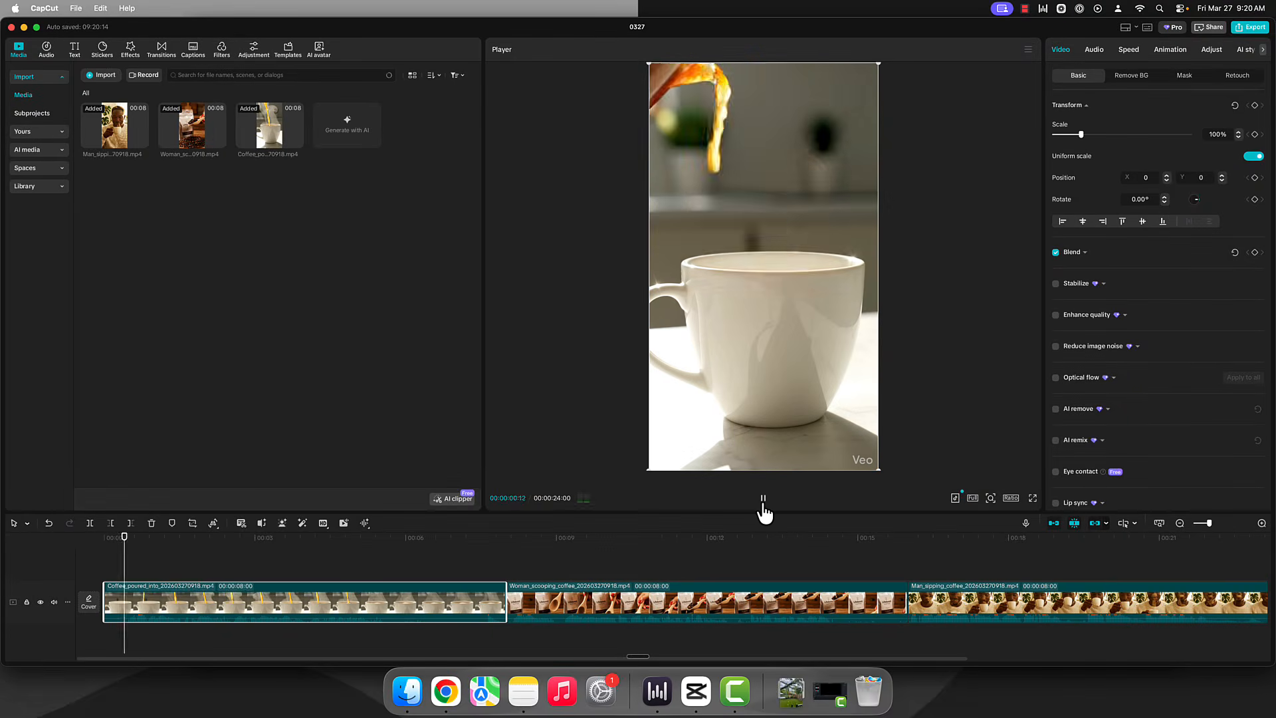
Switch to CapCut and trim the ends of the coffee-pouring, bean-scooping and coffee-sipping clips to about 5:18, 4:16 and 6:06.
key(w)
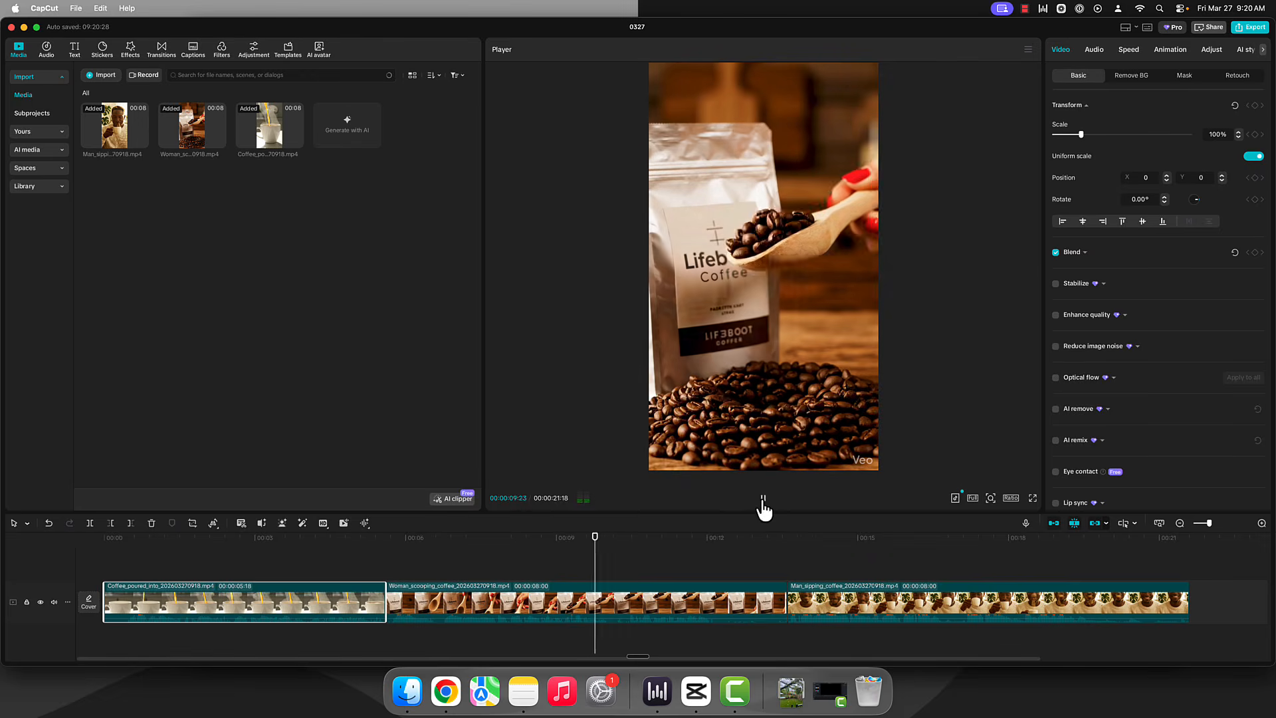
key(space)
key(w)
key(space)
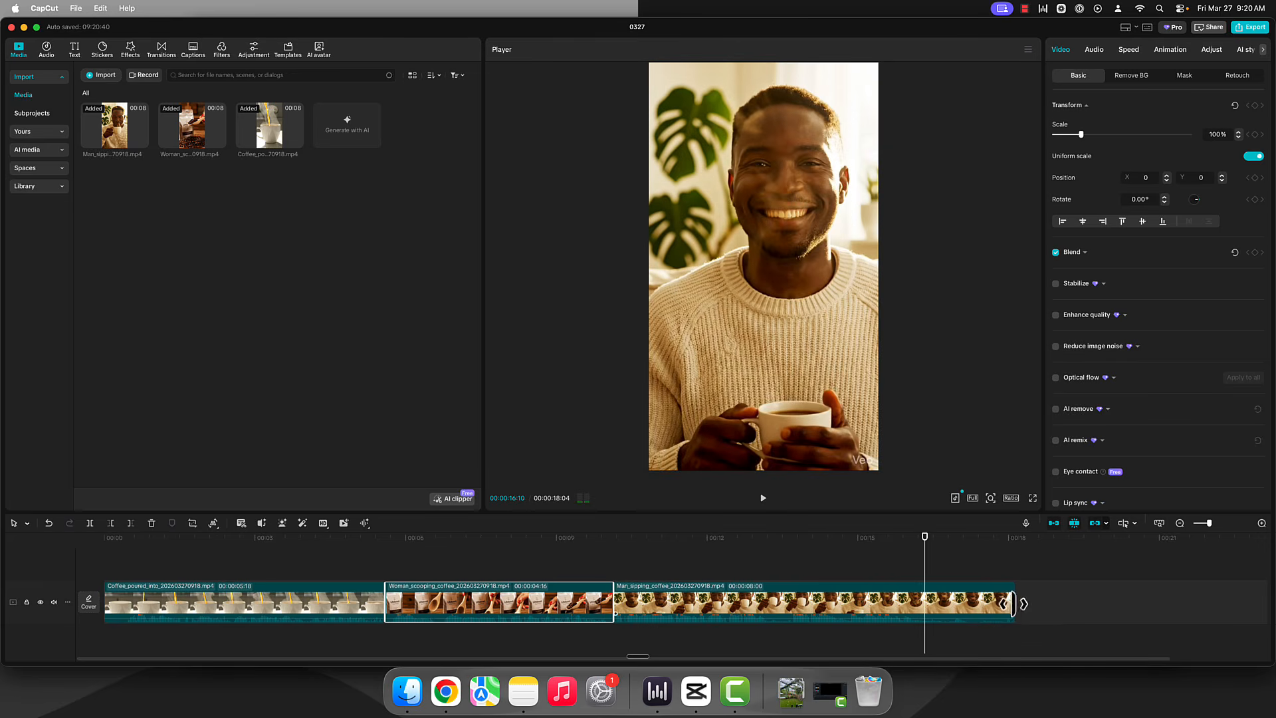
key(w)
Generate English auto captions for the timeline and apply the yellow outlined preset text style to all of them.
click(193, 50)
click(444, 503)
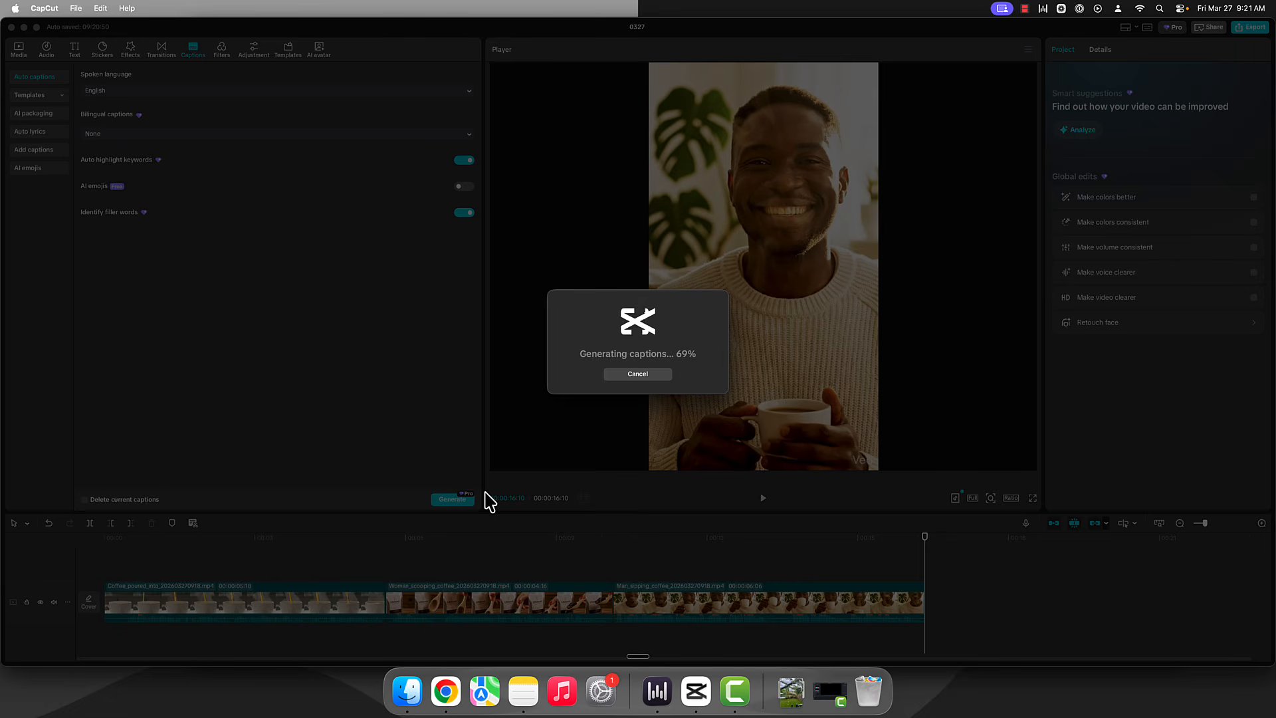
click(655, 374)
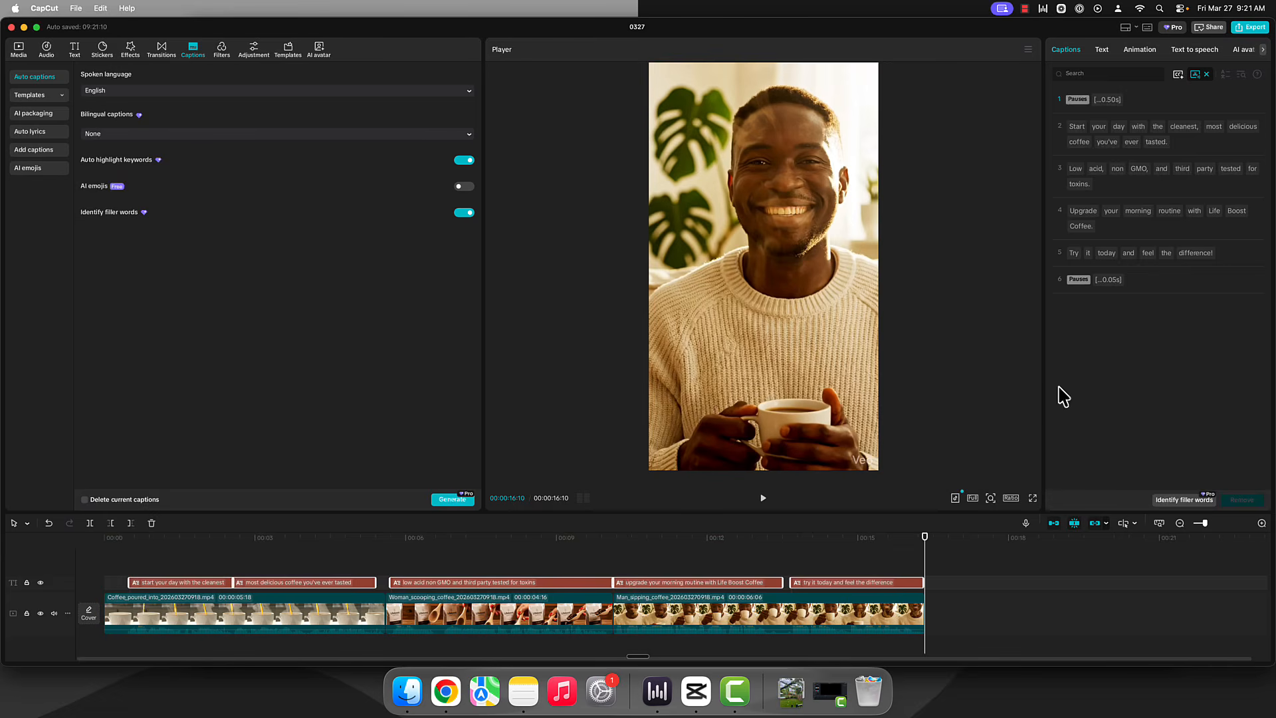
click(1108, 53)
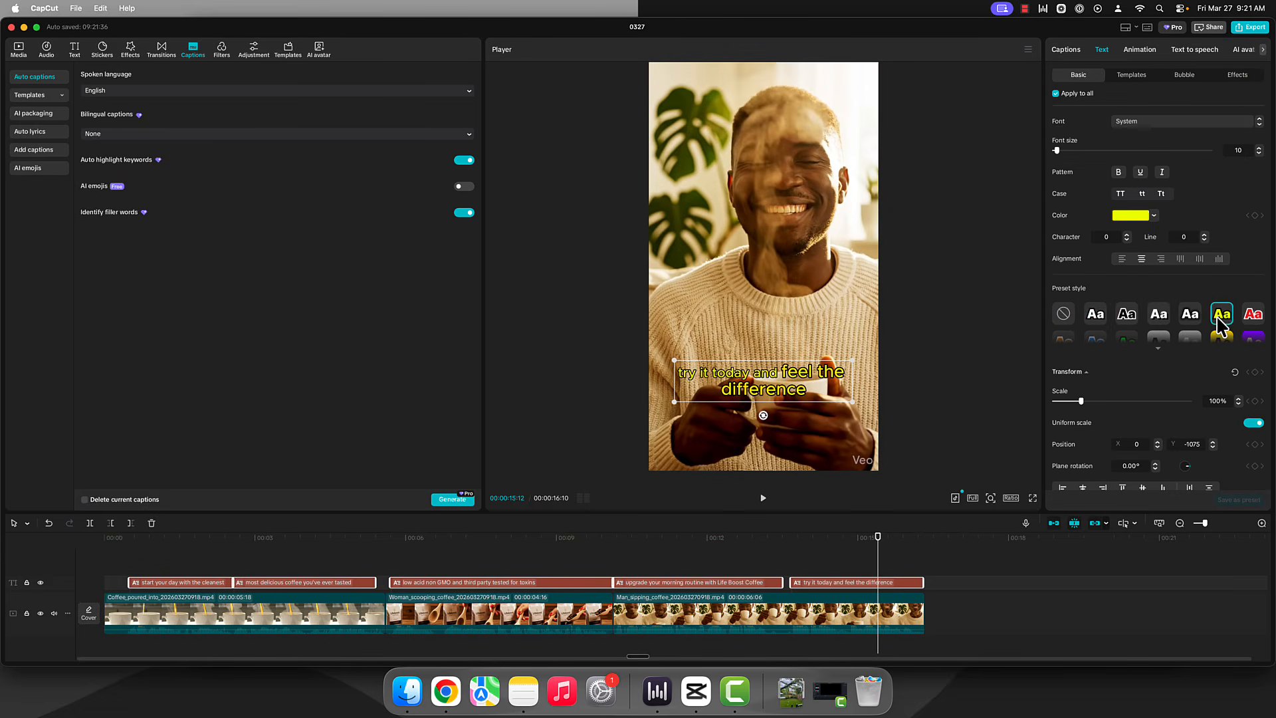
click(632, 540)
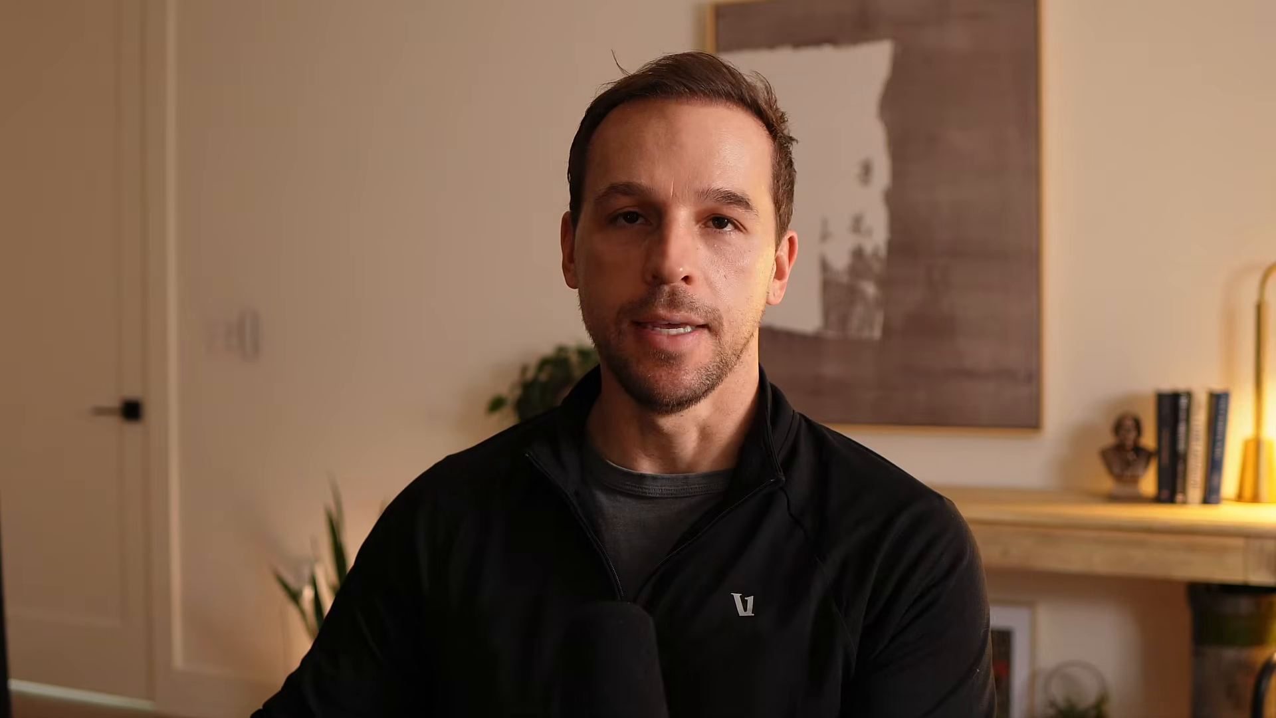